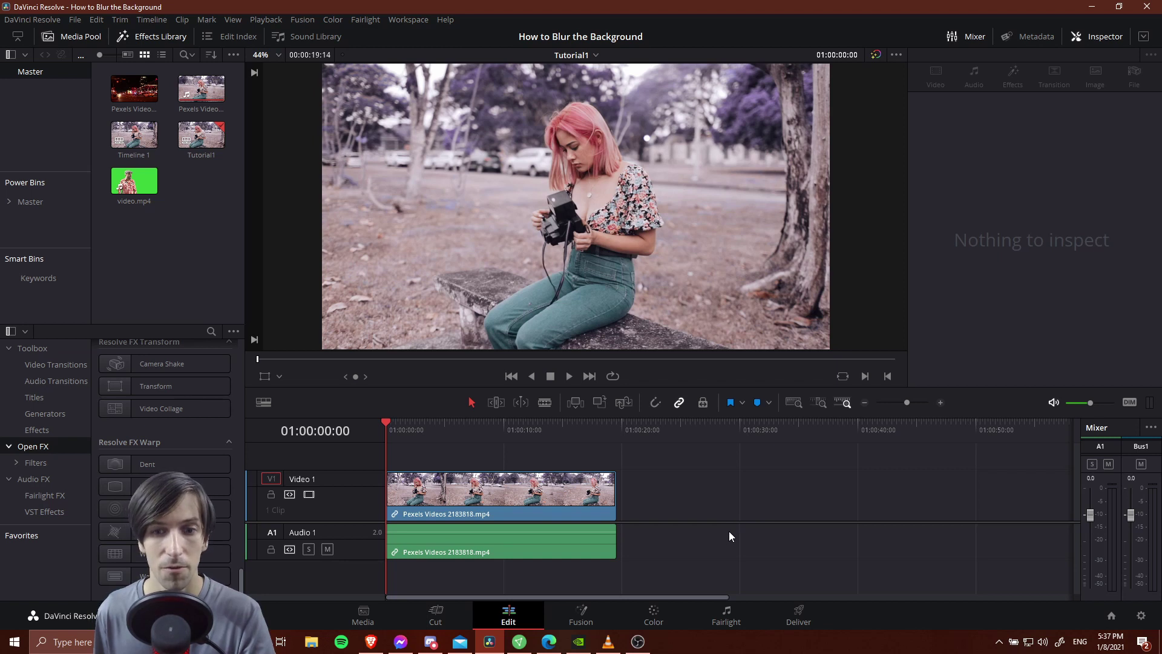
- Switch from the Edit page to the Color page to grade the woman clip
{"action": "left_click", "coordinate": [662, 611]}
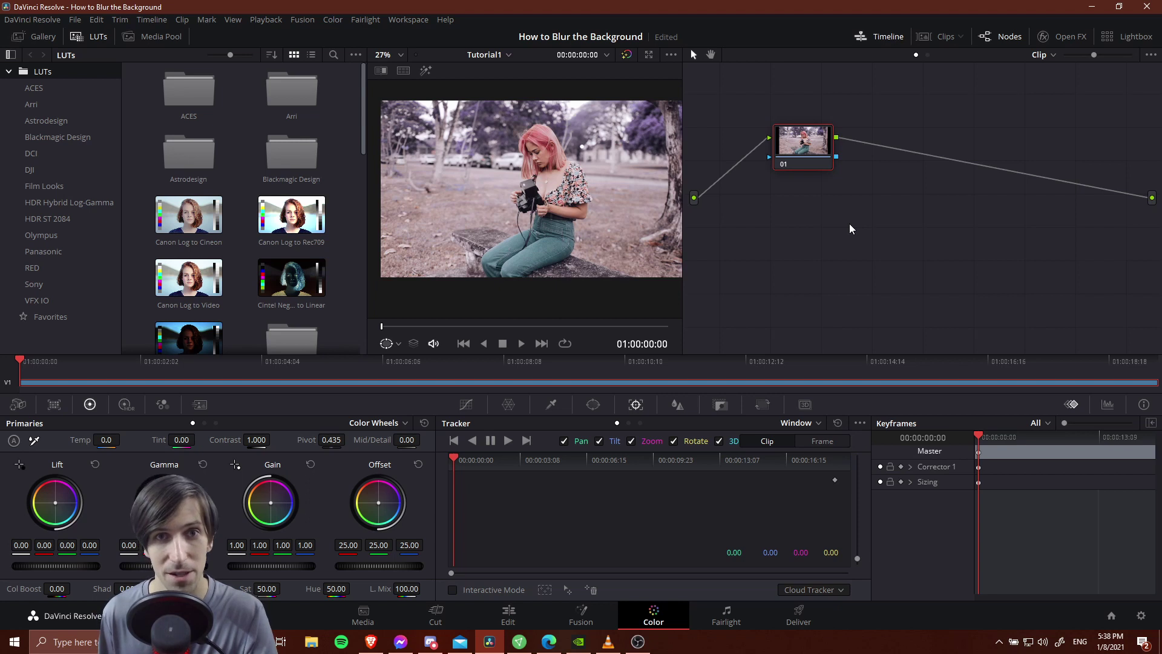
- Add a circle window, stretch it tall, tilt and position it over the woman, and soften its edge
{"action": "left_click", "coordinate": [593, 405]}
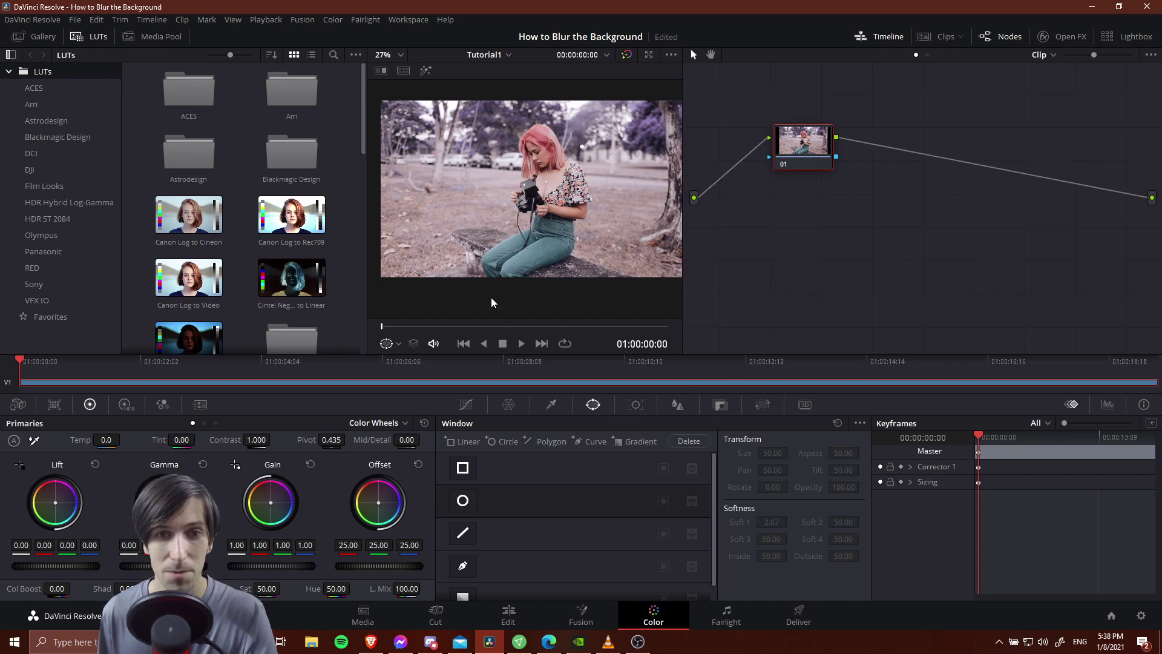
{"action": "left_click", "coordinate": [464, 502]}
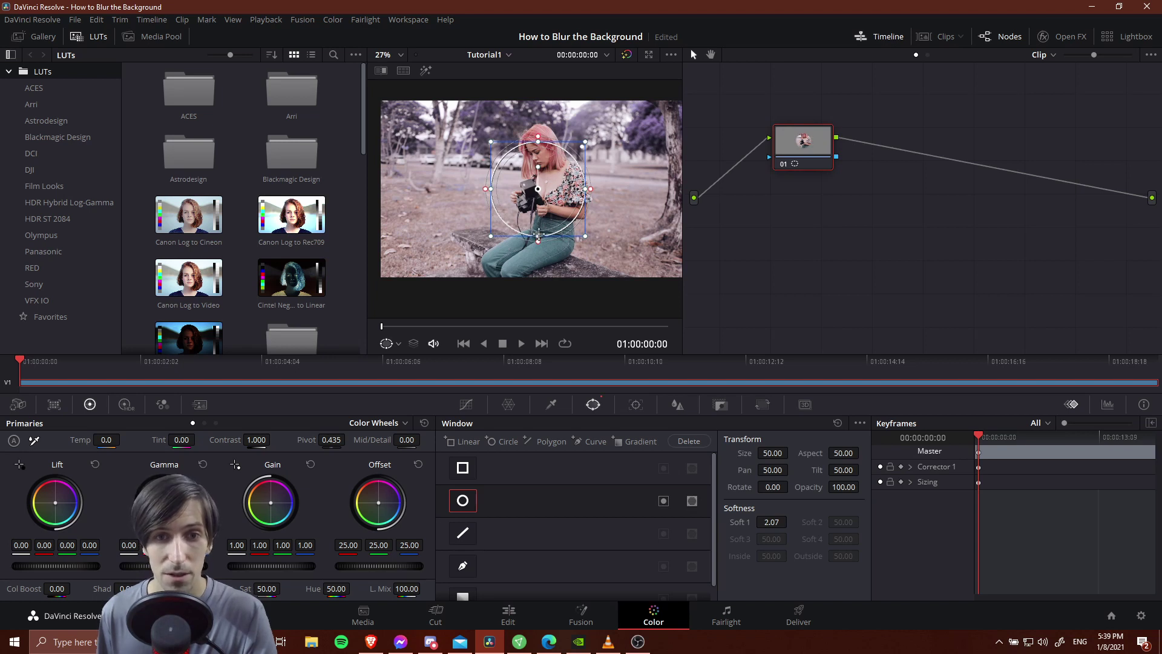
{"action": "left_click_drag", "start_coordinate": [539, 233], "coordinate": [543, 293]}
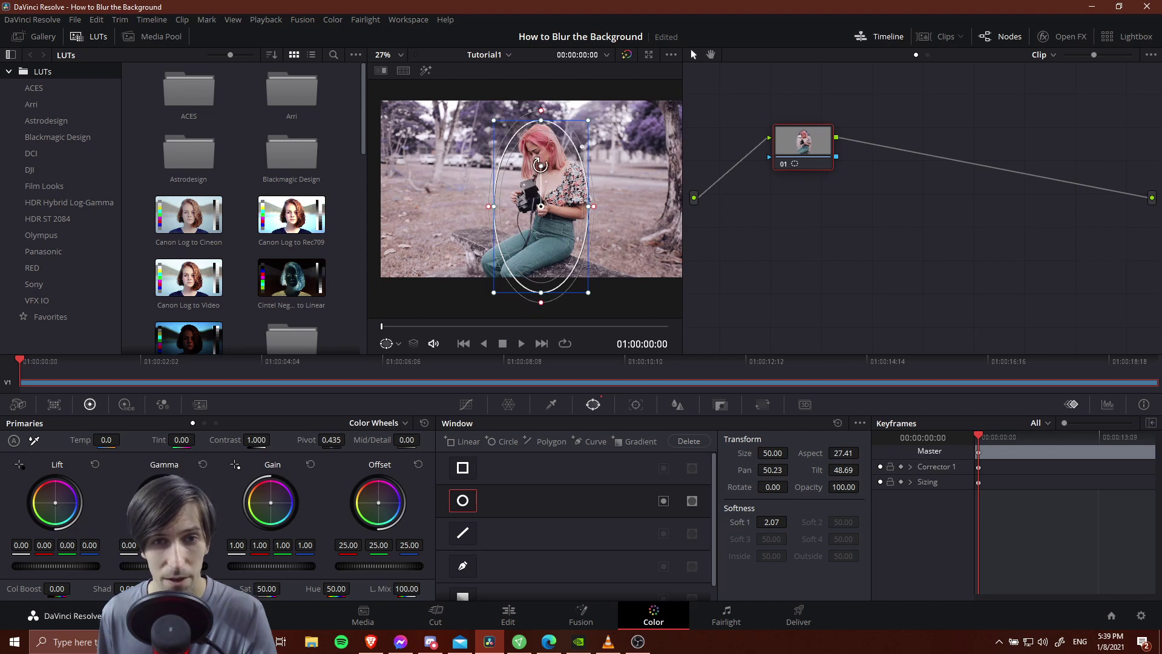
{"action": "left_click_drag", "start_coordinate": [537, 165], "coordinate": [549, 165]}
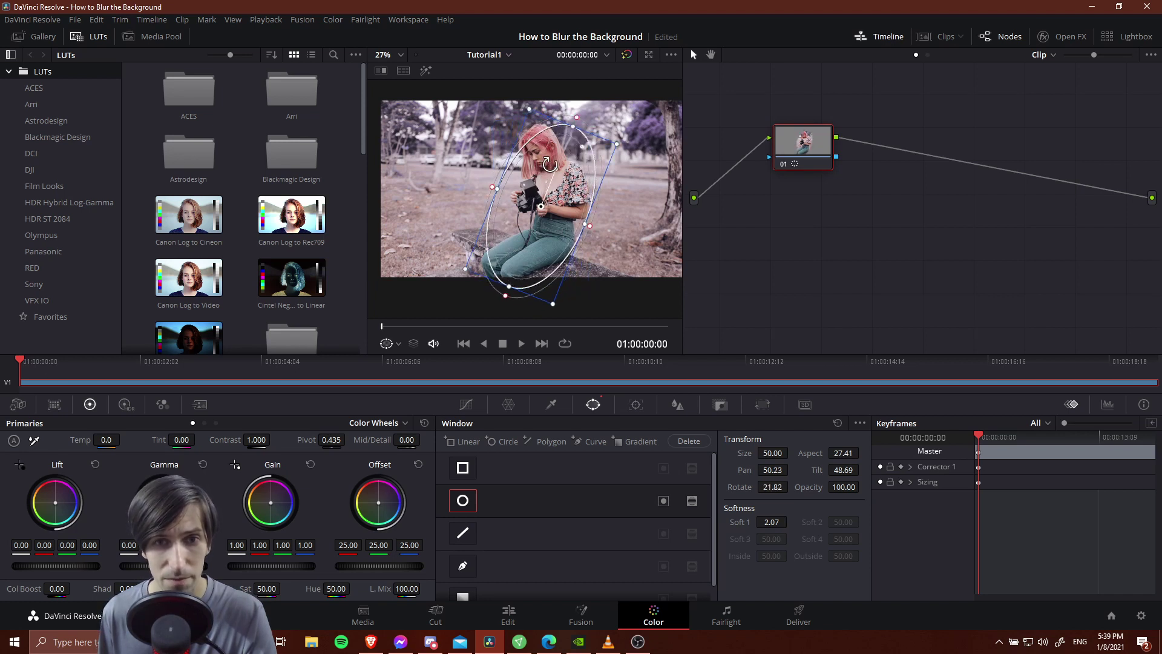
{"action": "left_click_drag", "start_coordinate": [581, 203], "coordinate": [553, 234]}
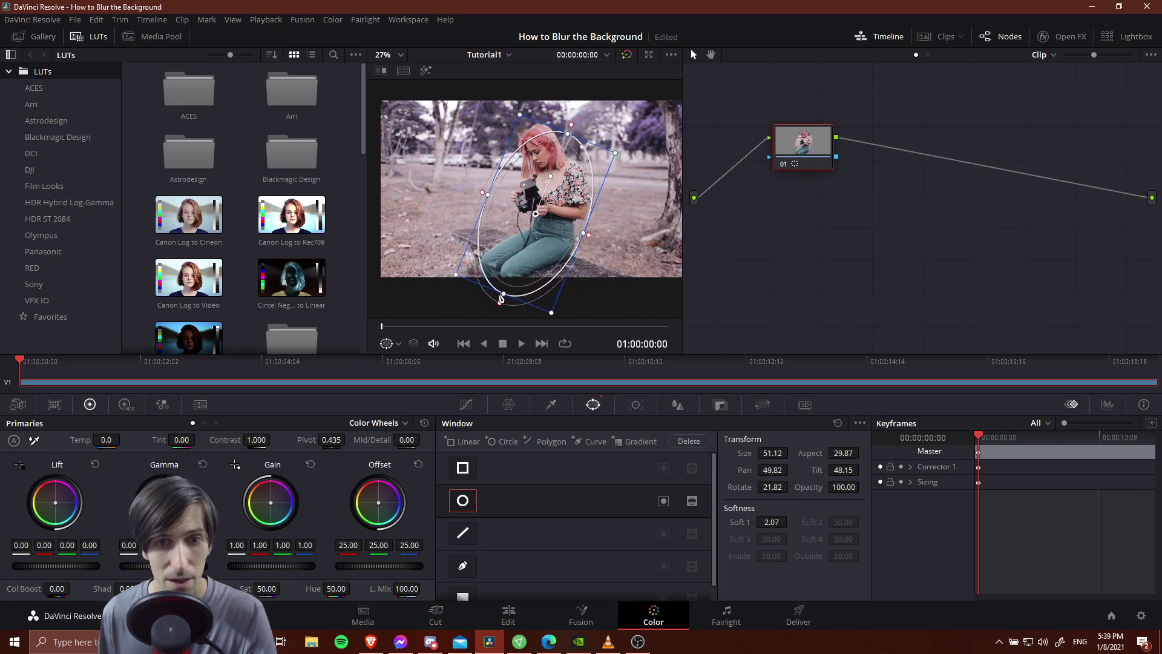
{"action": "left_click_drag", "start_coordinate": [503, 291], "coordinate": [514, 264]}
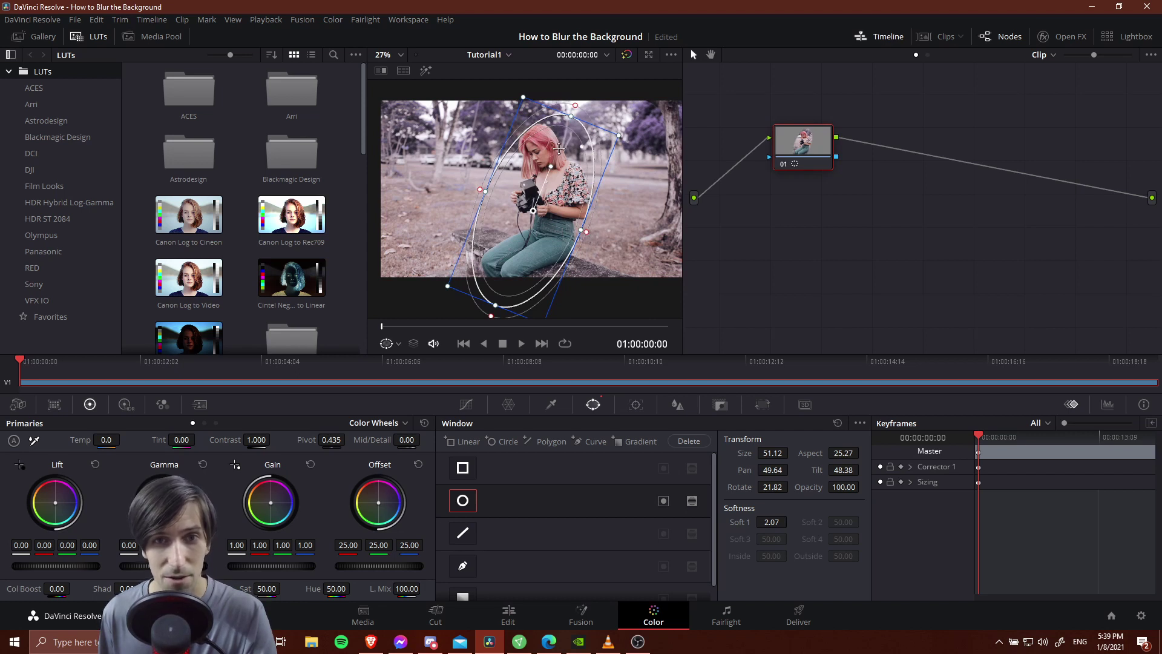
{"action": "left_click_drag", "start_coordinate": [590, 238], "coordinate": [597, 239]}
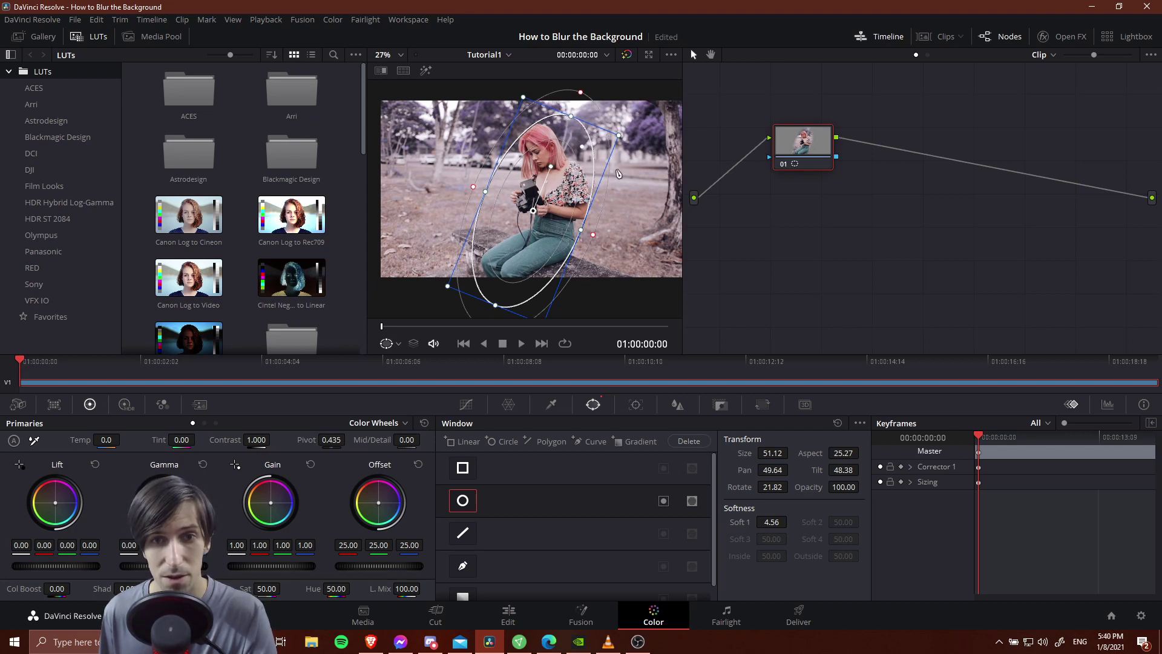
- Nudge the ellipse window right over the woman and play the clip to preview it
{"action": "left_click_drag", "start_coordinate": [567, 207], "coordinate": [573, 204]}
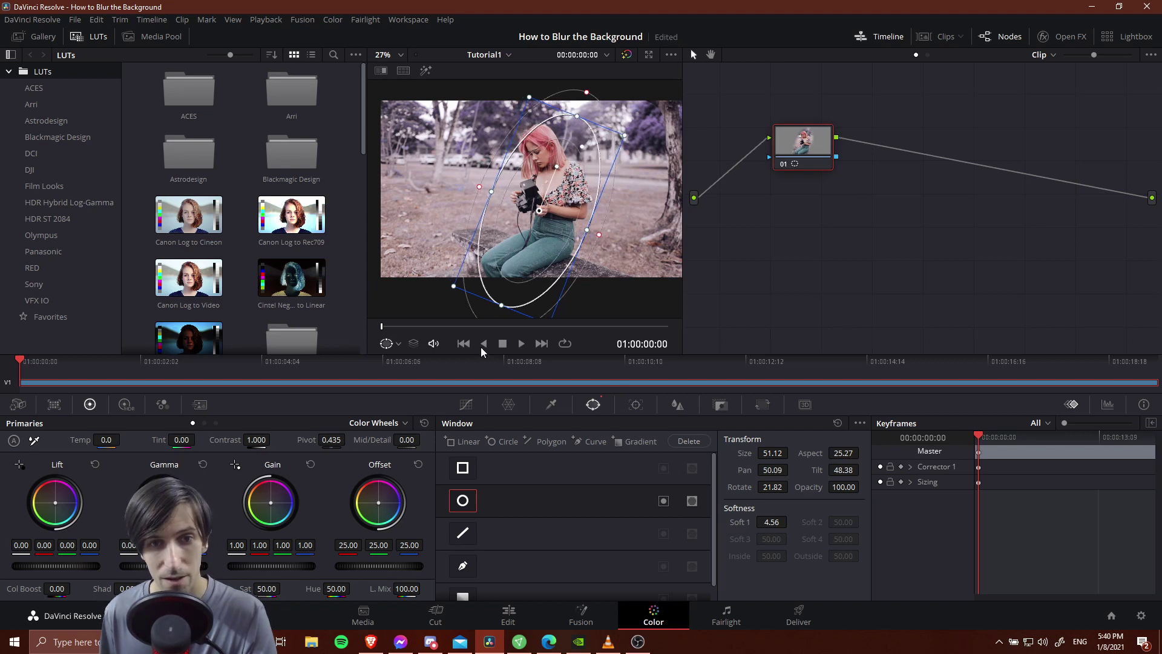
{"action": "left_click", "coordinate": [522, 344]}
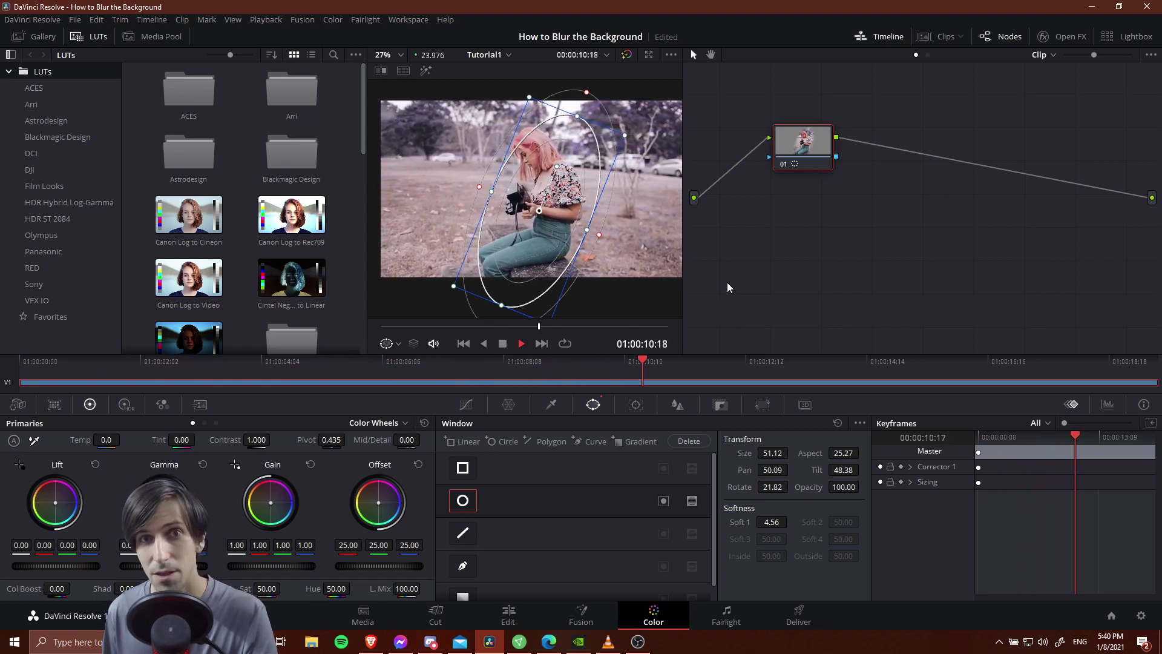
- Track the ellipse window forward from the clip's start through the whole clip
{"action": "left_click", "coordinate": [502, 343]}
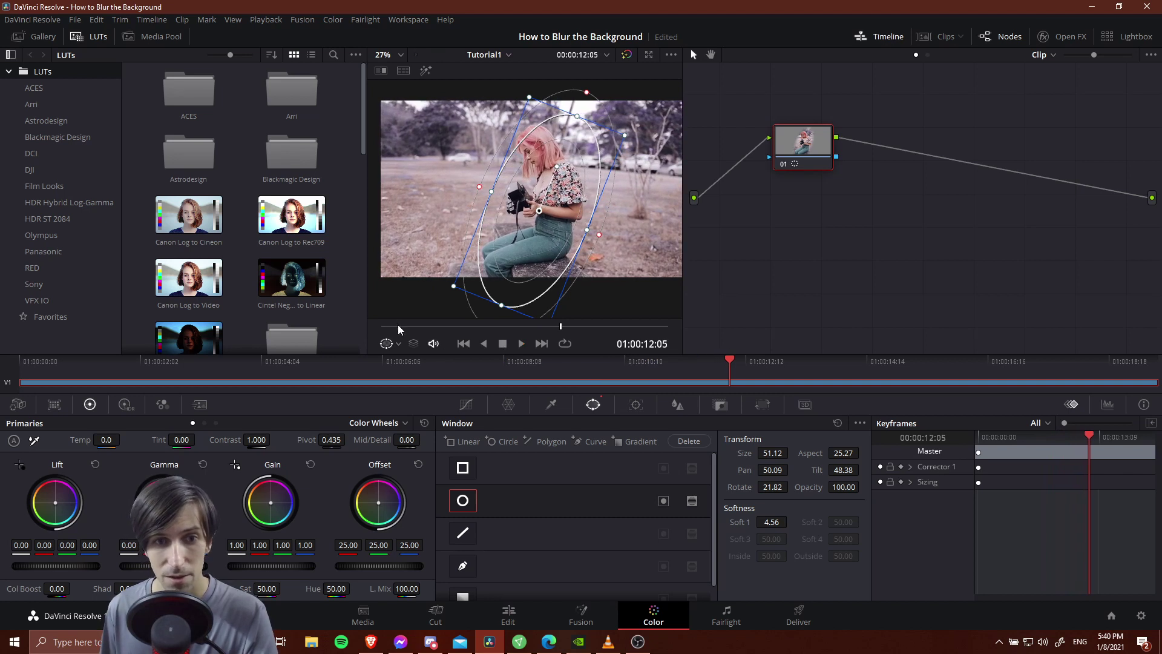
{"action": "left_click_drag", "start_coordinate": [397, 327], "coordinate": [371, 328]}
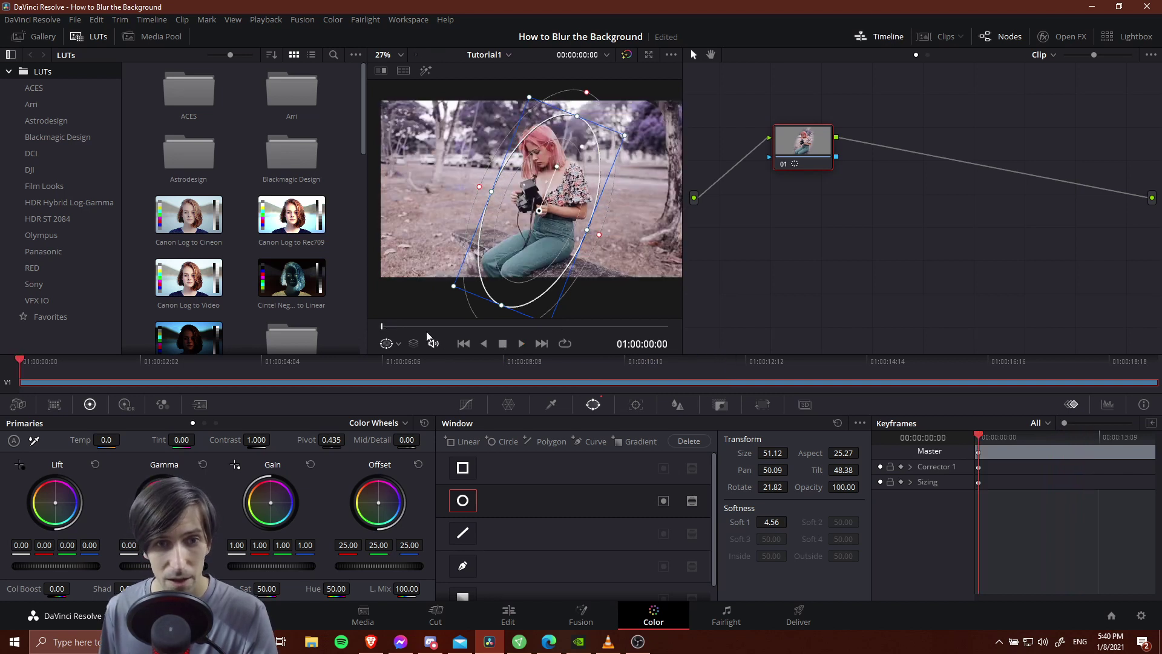
{"action": "left_click", "coordinate": [635, 406]}
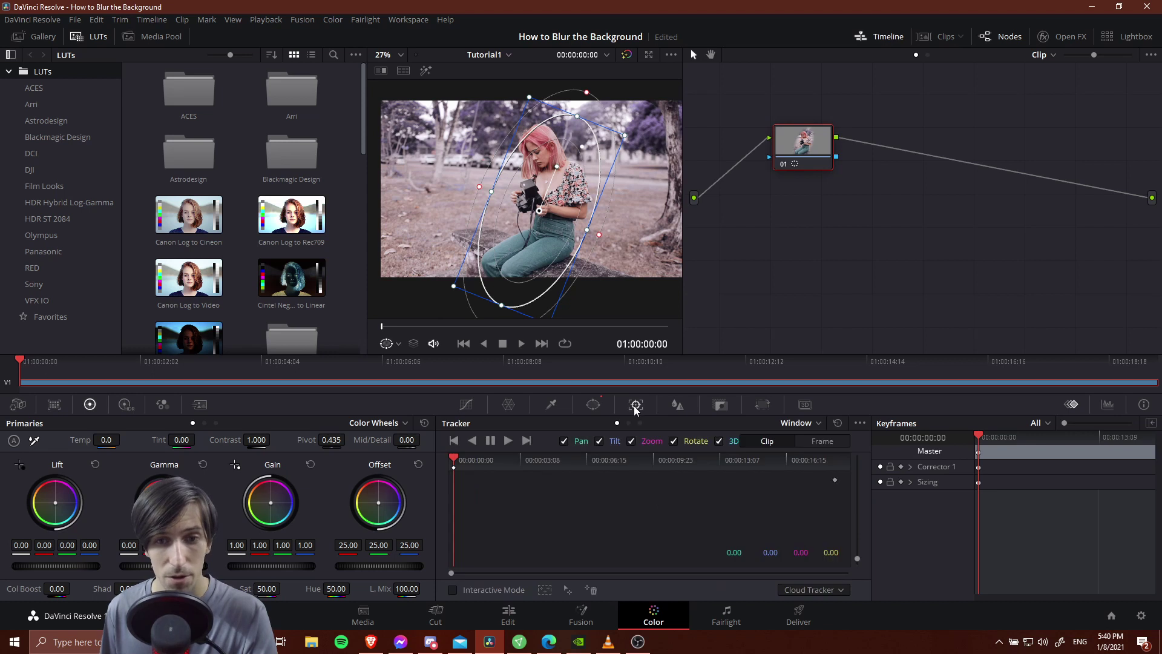
{"action": "left_click", "coordinate": [509, 442]}
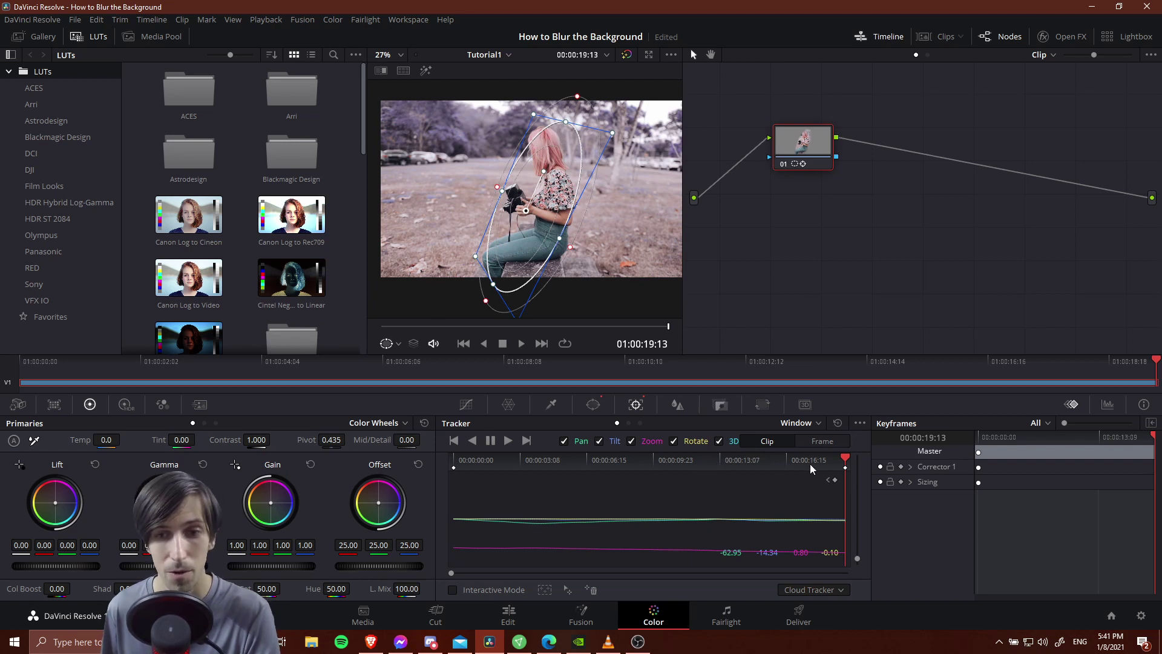
{"action": "left_click", "coordinate": [511, 343]}
- Play back to review the tracking, then move node 01 down-right and pan the node graph
{"action": "left_click", "coordinate": [525, 345]}
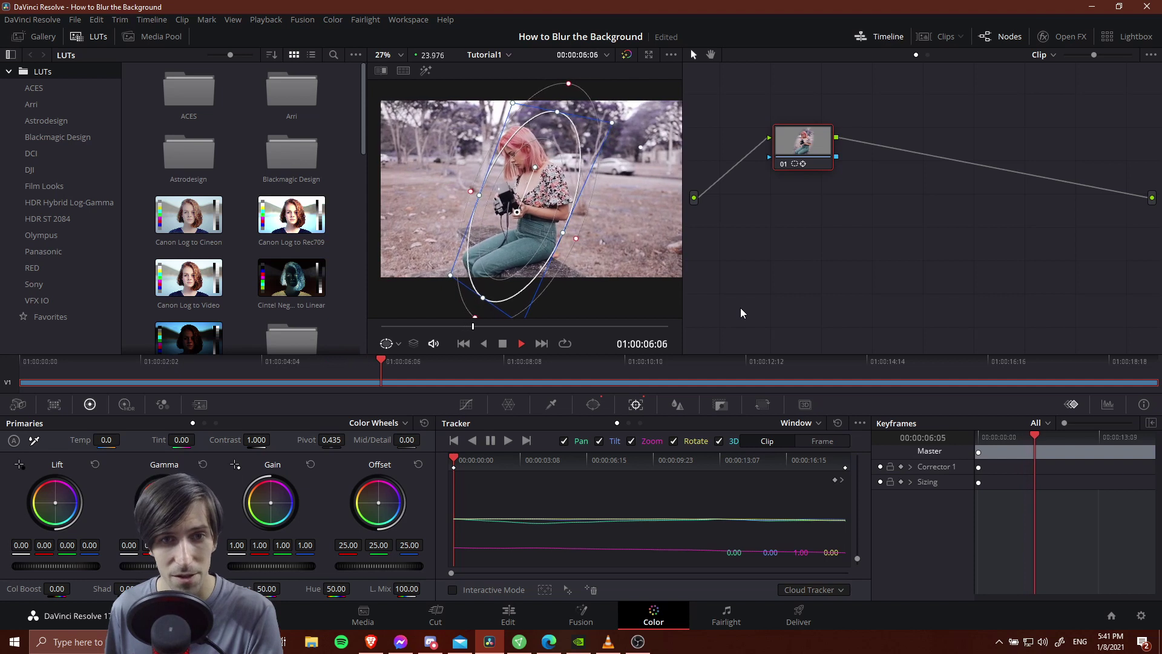
{"action": "left_click", "coordinate": [502, 344]}
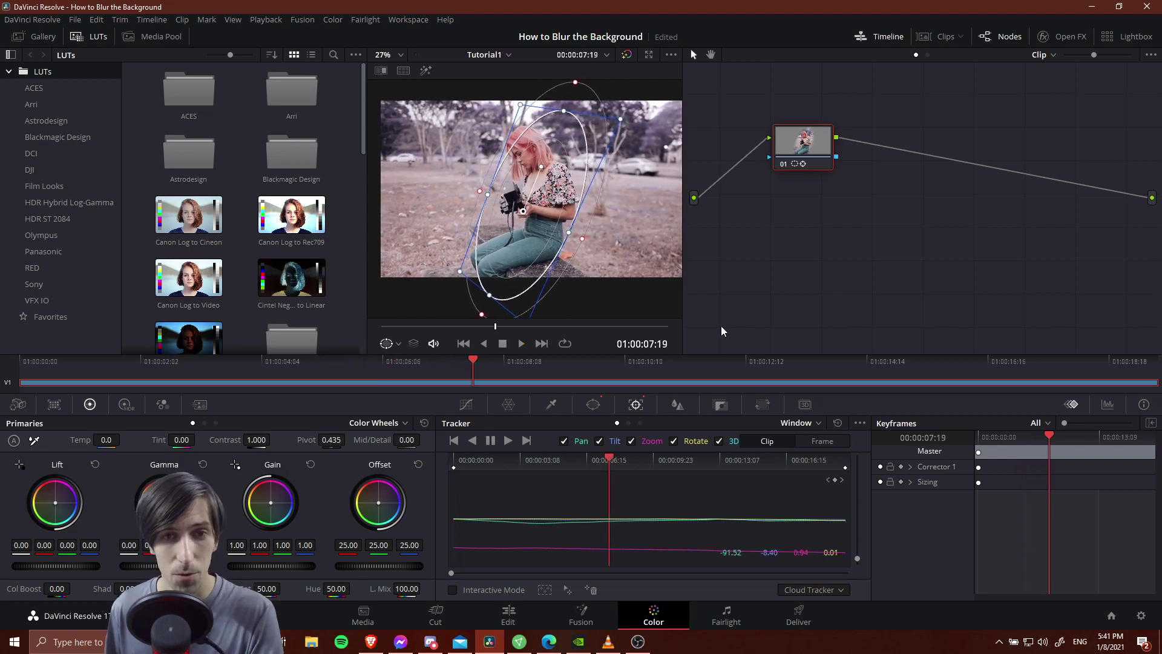
{"action": "left_click_drag", "start_coordinate": [802, 149], "coordinate": [824, 181]}
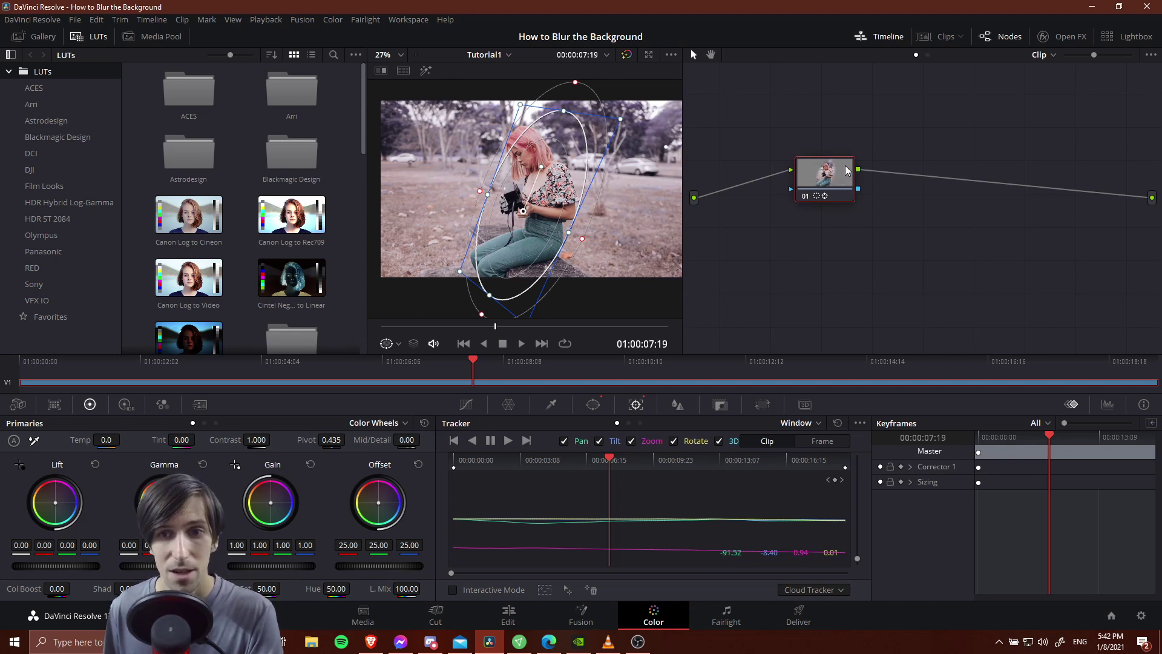
{"action": "left_click_drag", "start_coordinate": [906, 198], "coordinate": [878, 198]}
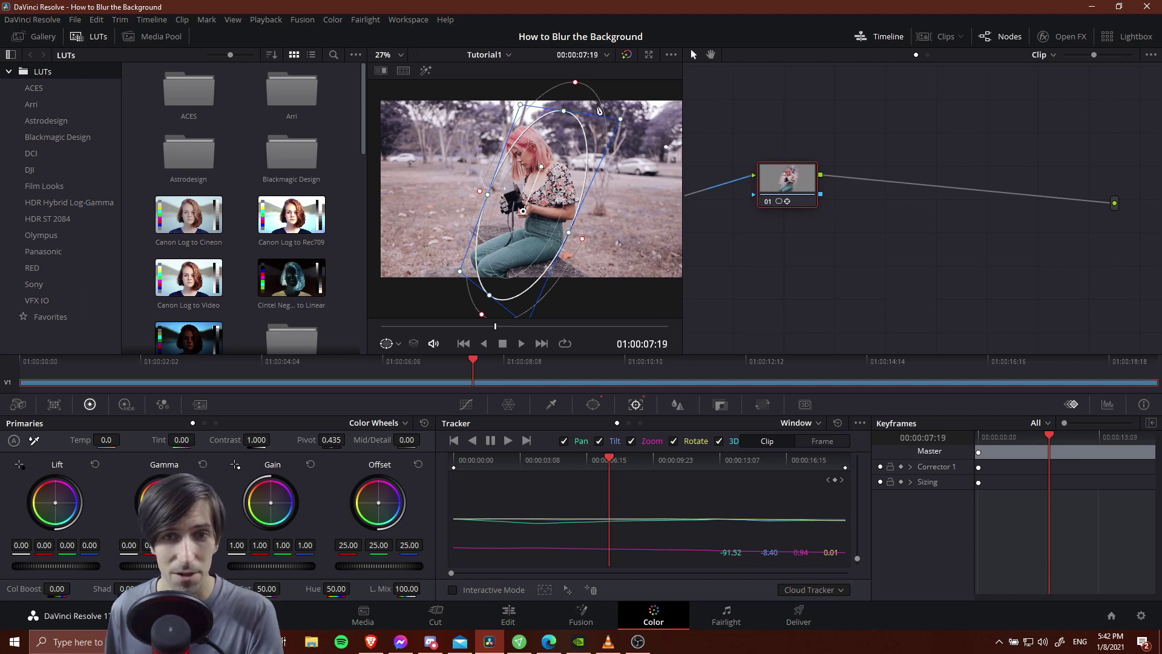
- Add corrector node 02, feeding it node 01's image and window key
{"action": "right_click", "coordinate": [881, 198]}
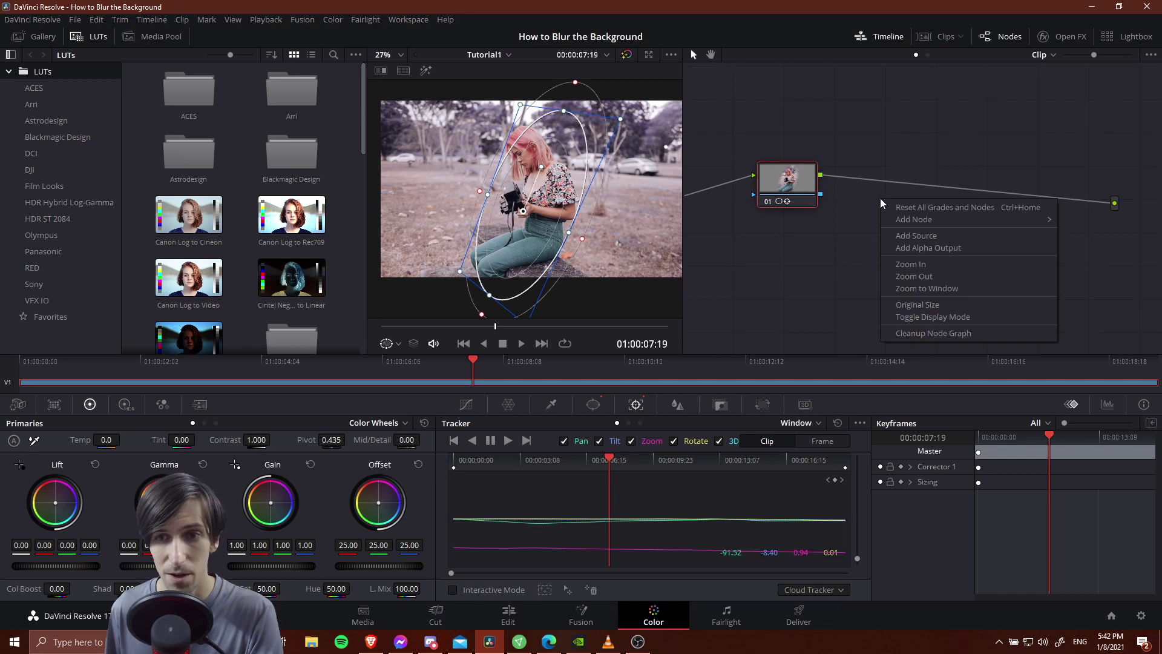
{"action": "mouse_move", "coordinate": [913, 220]}
{"action": "left_click", "coordinate": [1089, 223]}
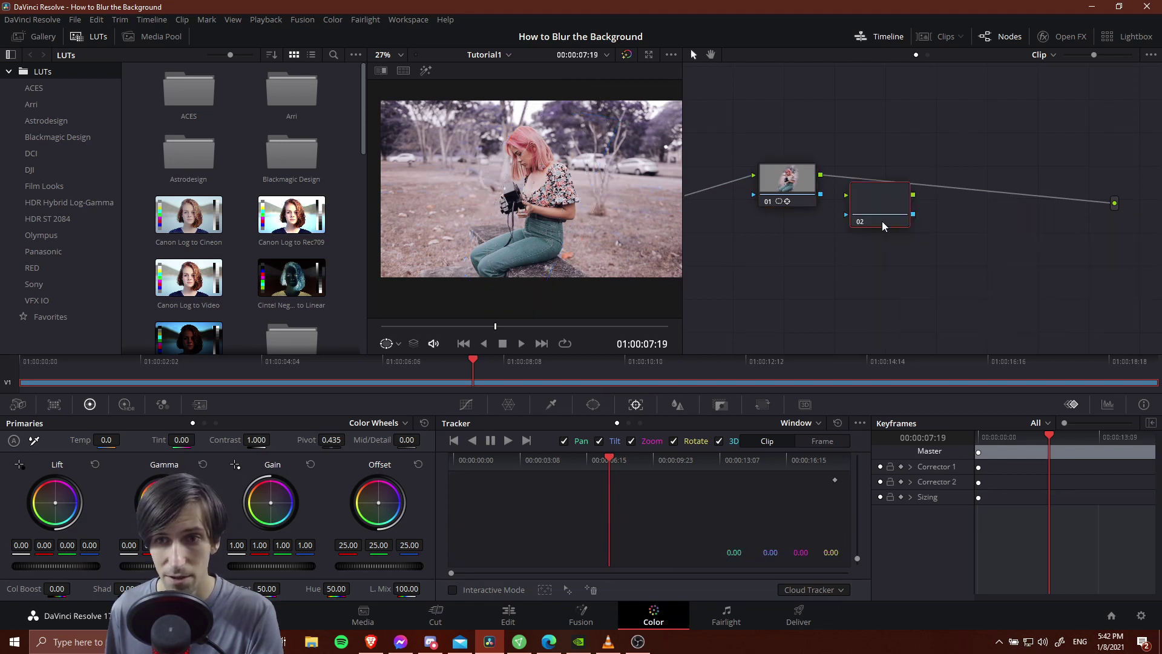
{"action": "left_click_drag", "start_coordinate": [821, 176], "coordinate": [879, 215]}
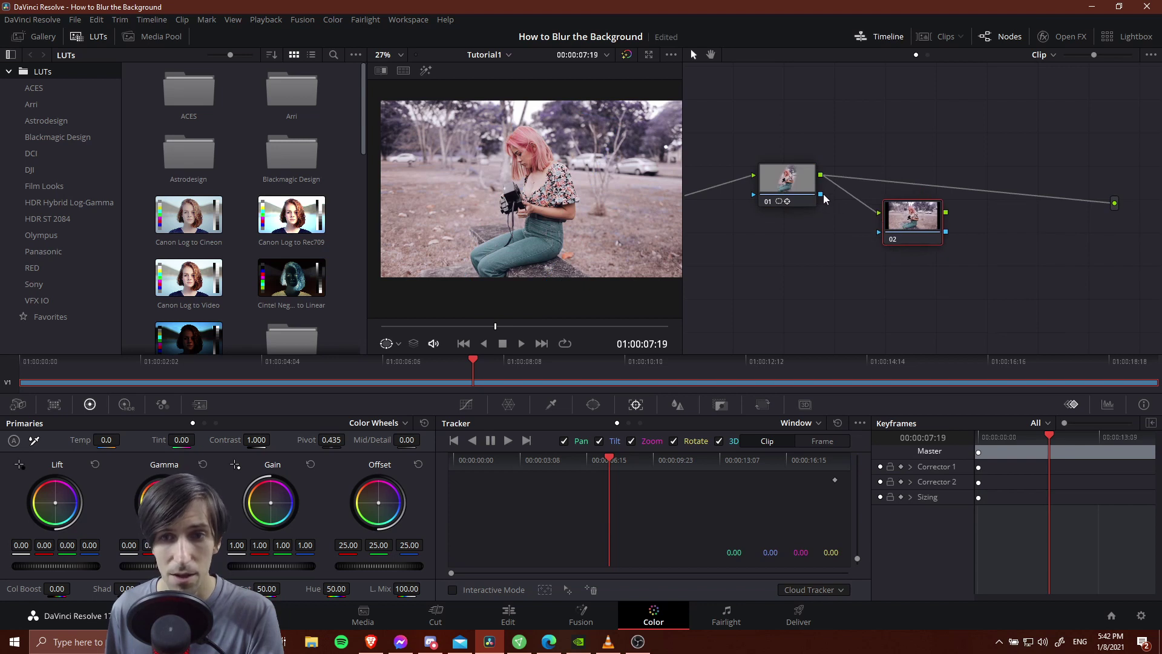
{"action": "left_click_drag", "start_coordinate": [827, 200], "coordinate": [880, 234]}
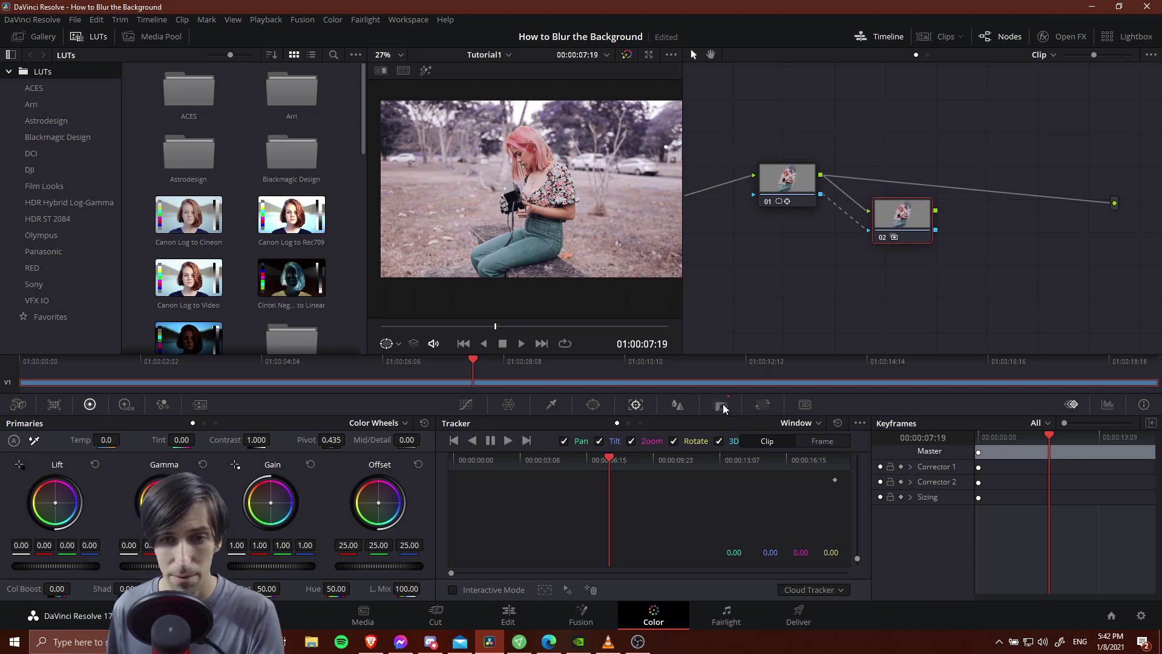
- Invert node 02's key to target outside the woman and connect it to the output
{"action": "left_click", "coordinate": [721, 405]}
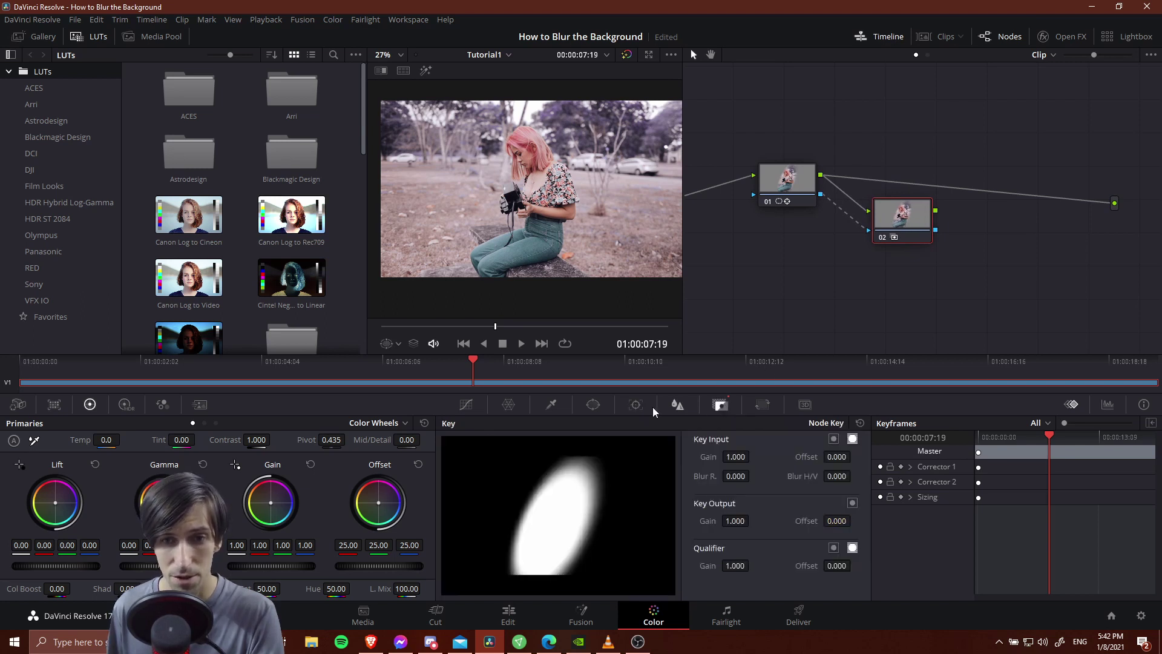
{"action": "left_click", "coordinate": [835, 439]}
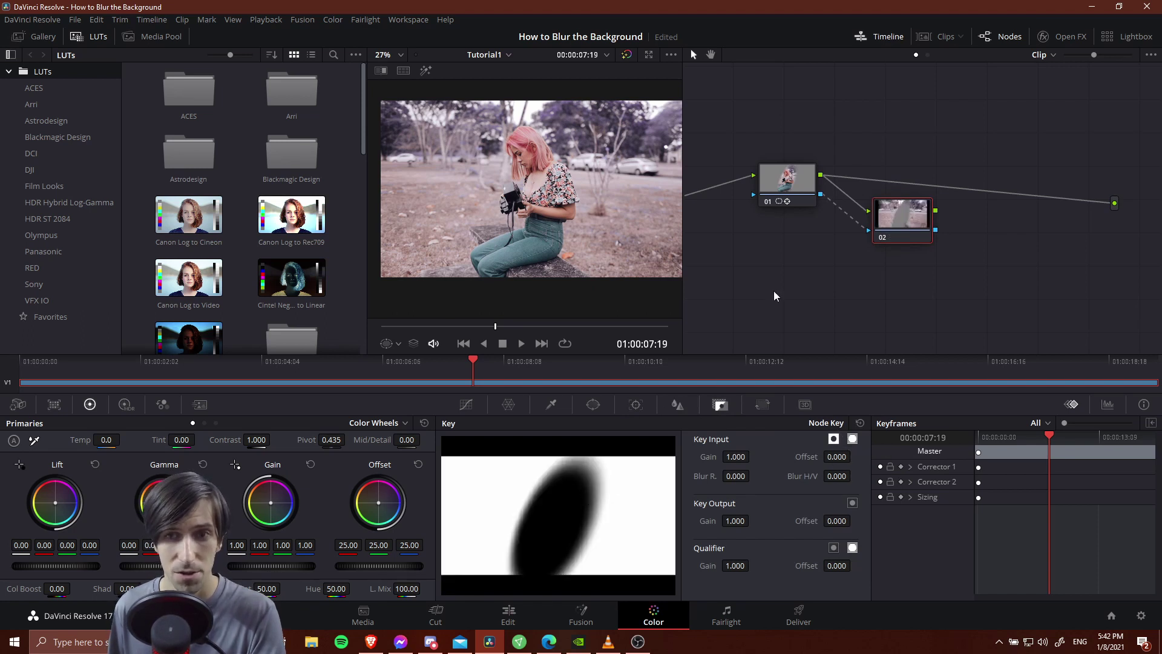
{"action": "mouse_move", "coordinate": [916, 230]}
{"action": "left_mouse_down"}
{"action": "mouse_move", "coordinate": [890, 234]}
{"action": "mouse_move", "coordinate": [906, 238]}
{"action": "left_mouse_up"}
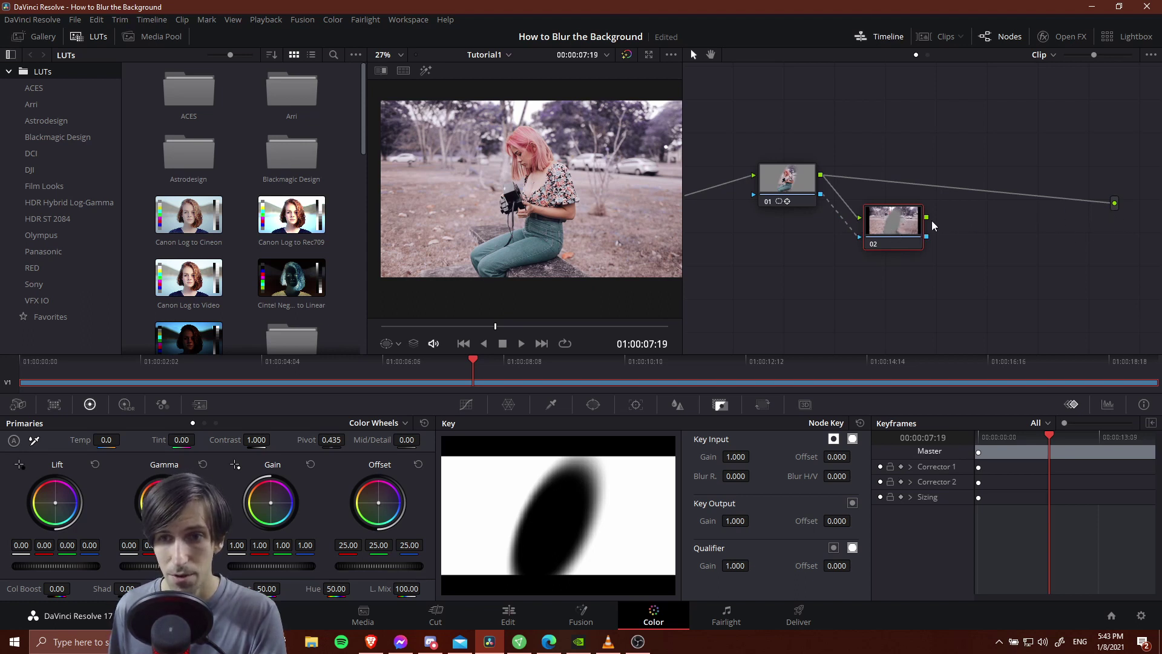
{"action": "left_click_drag", "start_coordinate": [926, 220], "coordinate": [1116, 207]}
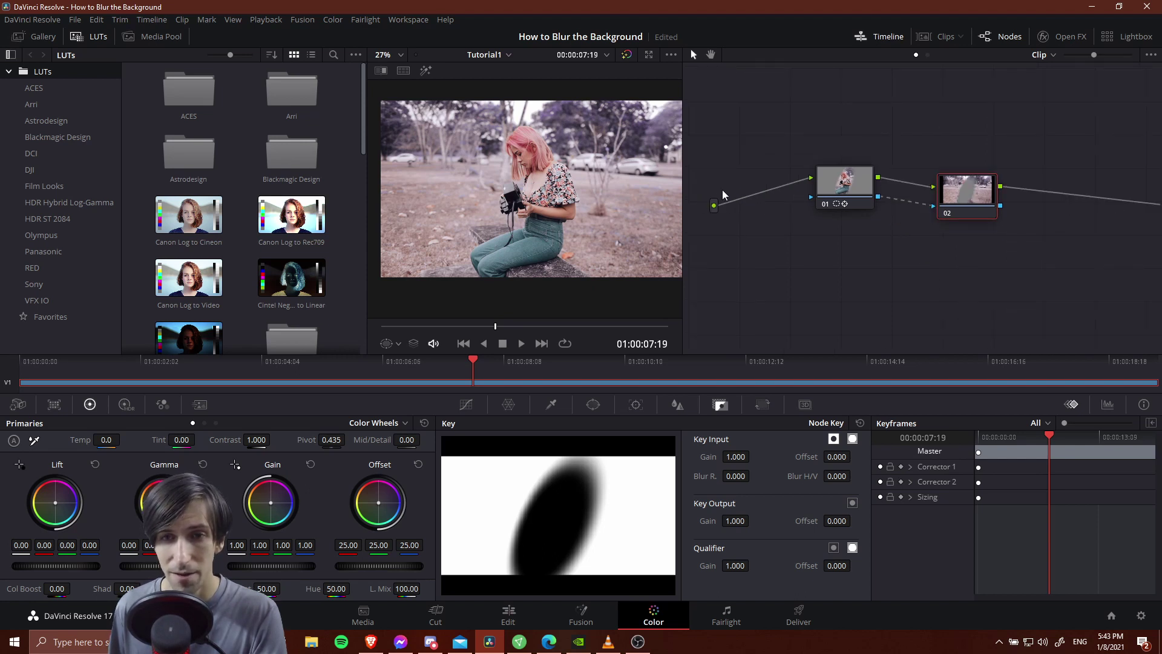
- Compare node 01's ellipse key with node 02's inverted key, leaving node 02 selected
{"action": "left_click", "coordinate": [816, 192]}
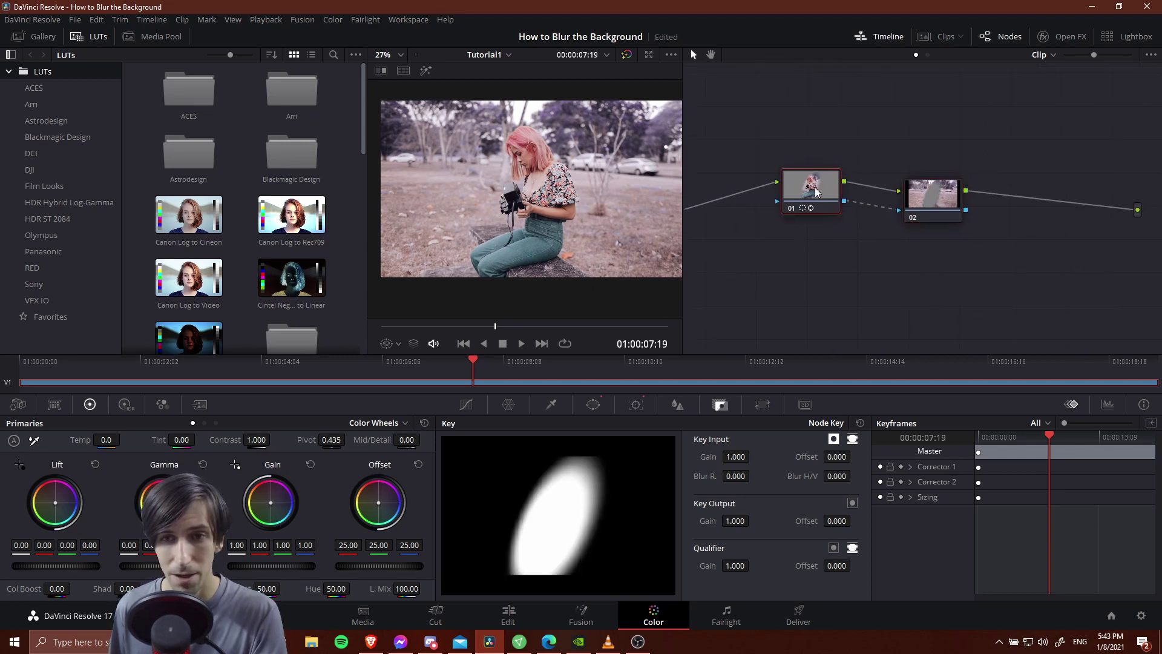
{"action": "left_click", "coordinate": [911, 208]}
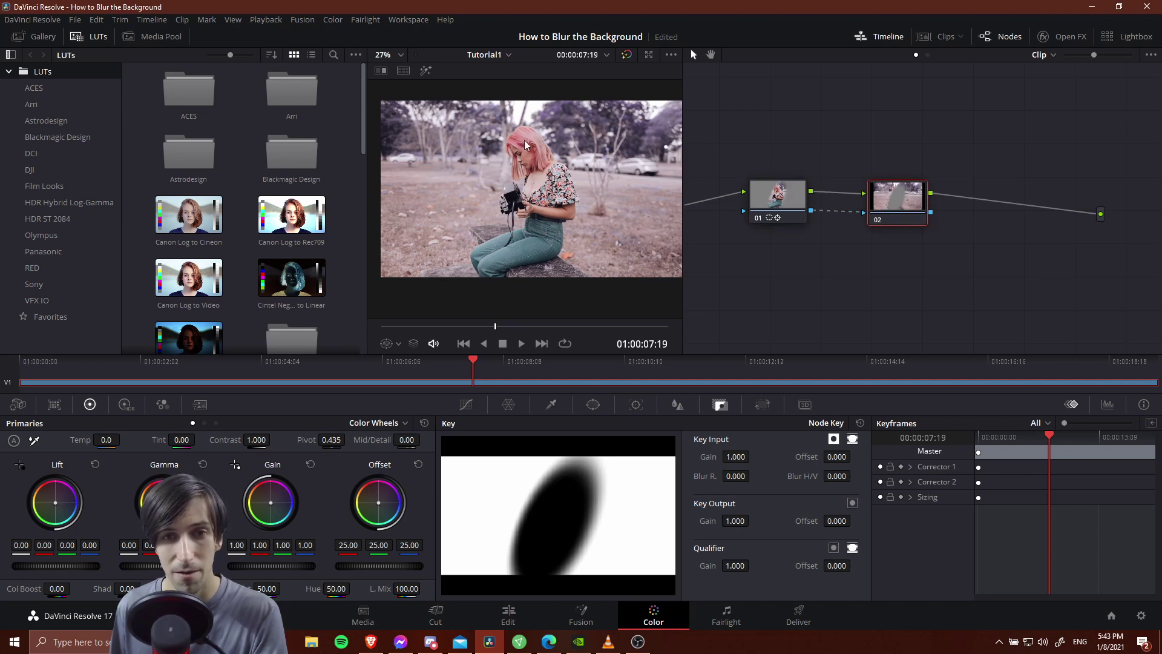
{"action": "left_click_drag", "start_coordinate": [802, 205], "coordinate": [799, 203]}
{"action": "left_click", "coordinate": [924, 222]}
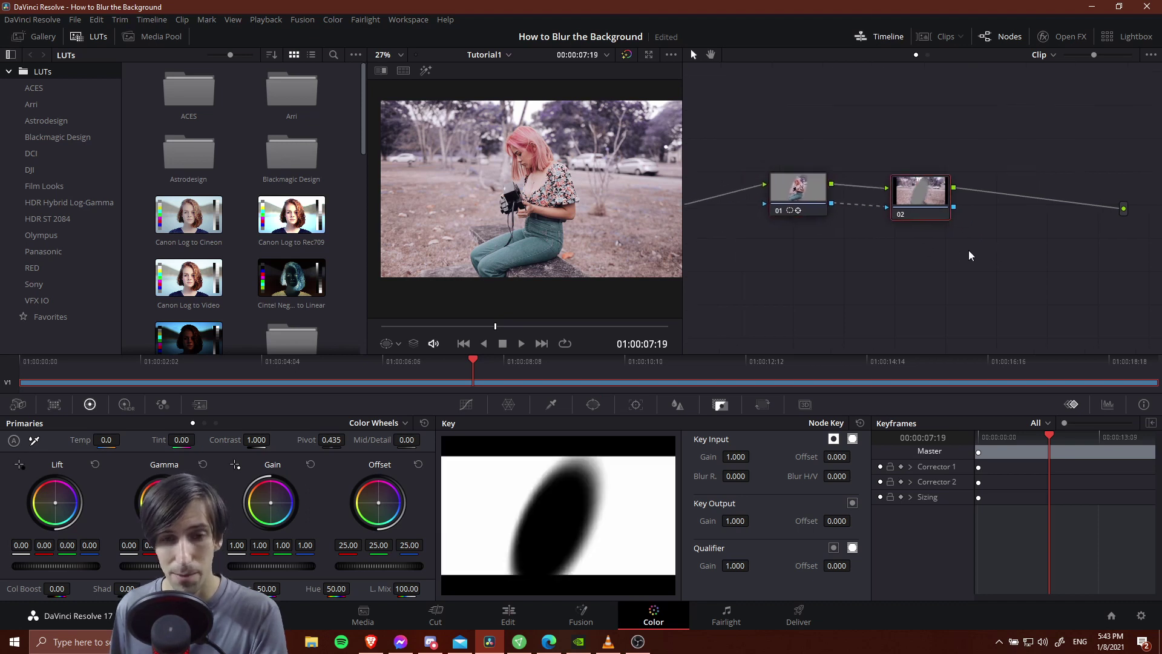
{"action": "left_click_drag", "start_coordinate": [926, 194], "coordinate": [928, 191]}
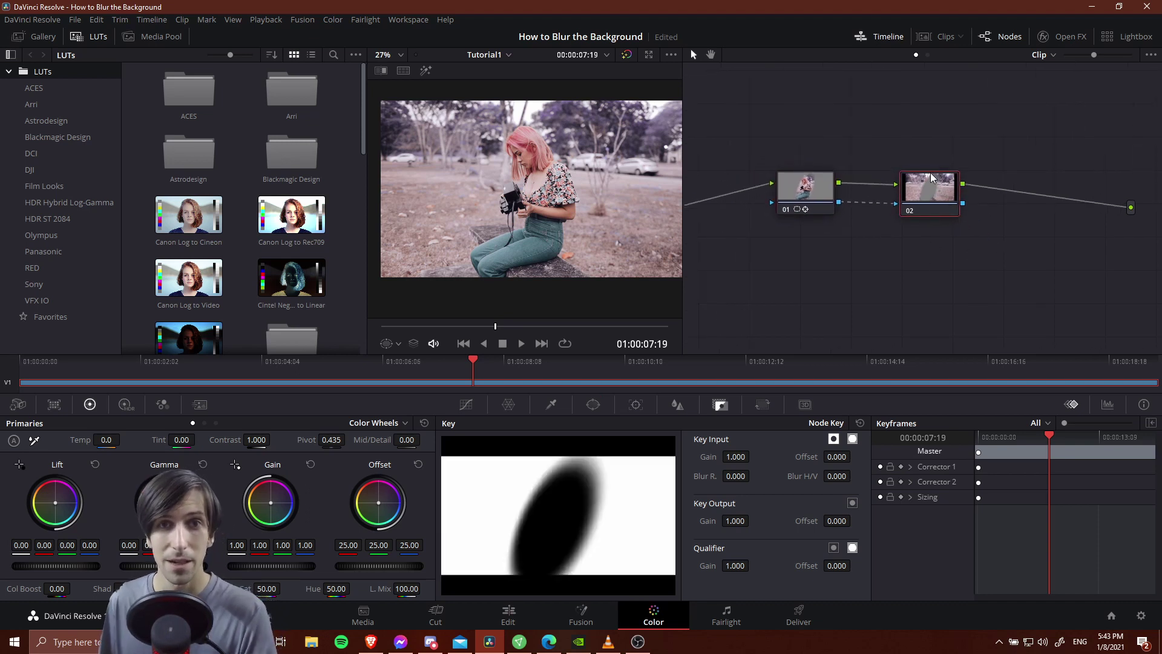
{"action": "left_click", "coordinate": [681, 407]}
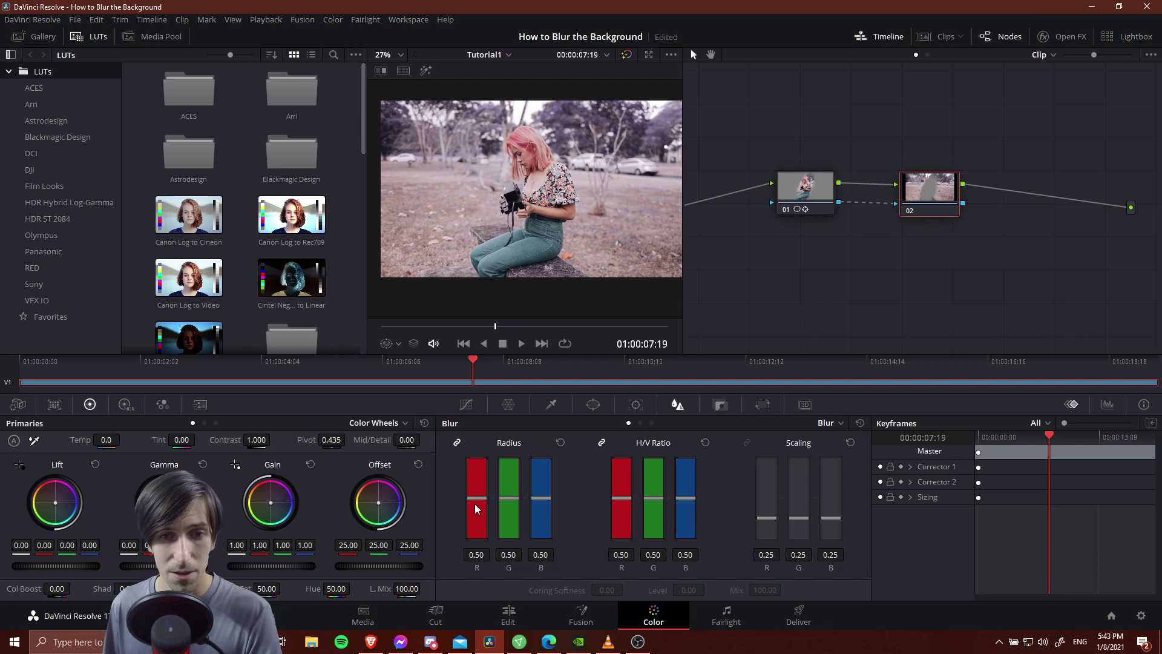
- Raise node 02's blur radius to 1.04 to blur the background around the woman
{"action": "left_click_drag", "start_coordinate": [478, 508], "coordinate": [477, 454]}
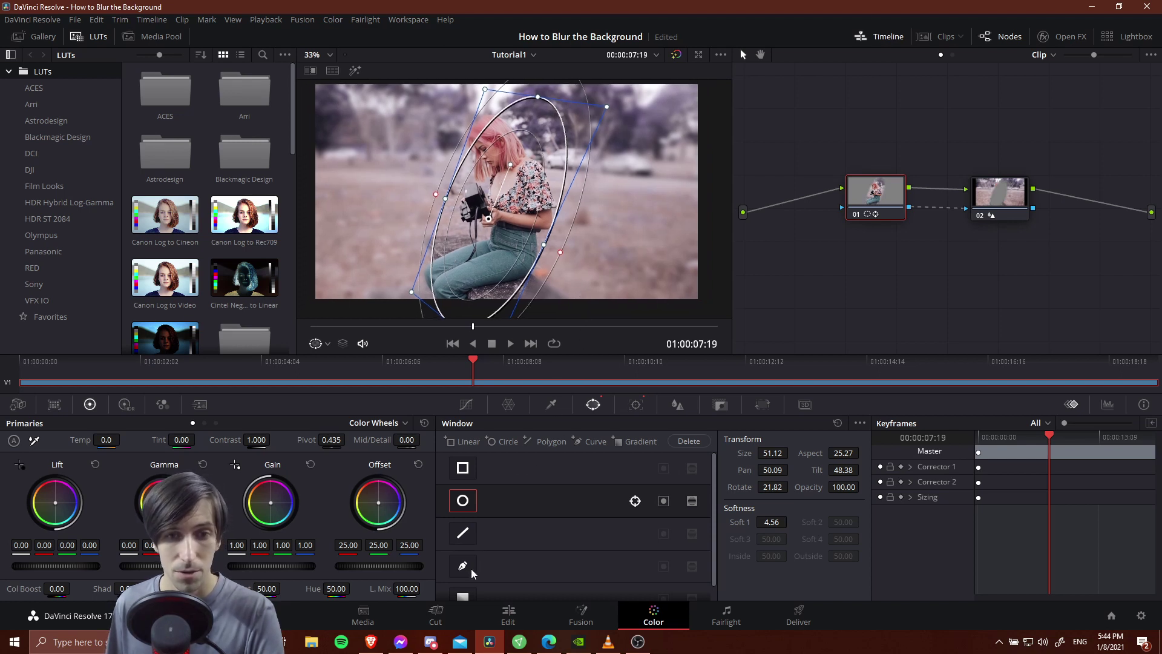
{"action": "left_click", "coordinate": [472, 571]}
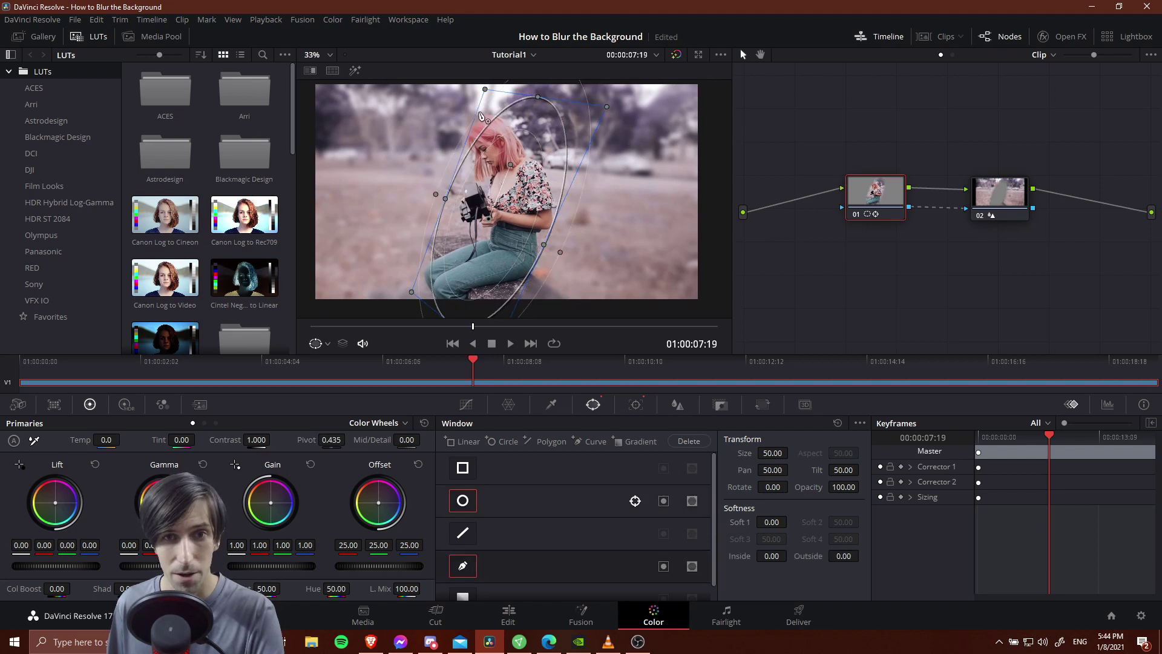
- Draw a closed pen shape outlining the woman from her head down both sides
{"action": "left_click", "coordinate": [486, 112]}
{"action": "left_click", "coordinate": [524, 125]}
{"action": "left_click", "coordinate": [552, 169]}
{"action": "left_click", "coordinate": [559, 227]}
{"action": "left_click", "coordinate": [540, 263]}
{"action": "left_click", "coordinate": [519, 289]}
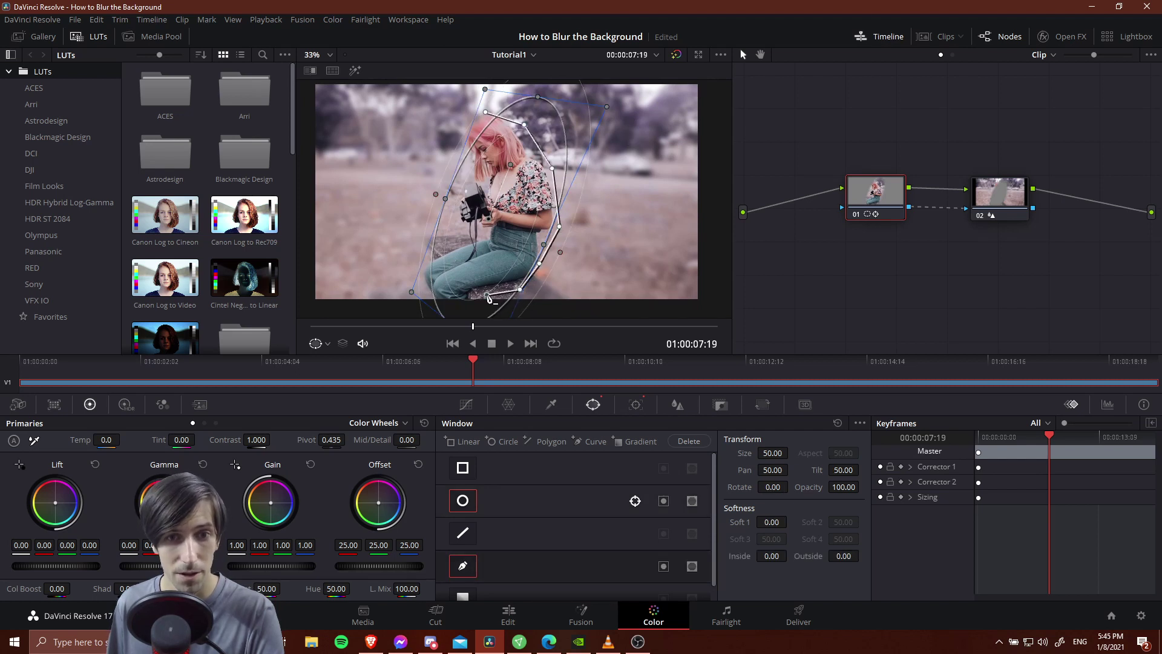
{"action": "left_click", "coordinate": [487, 295]}
{"action": "left_click", "coordinate": [468, 309]}
{"action": "left_click", "coordinate": [423, 308]}
{"action": "left_click", "coordinate": [411, 254]}
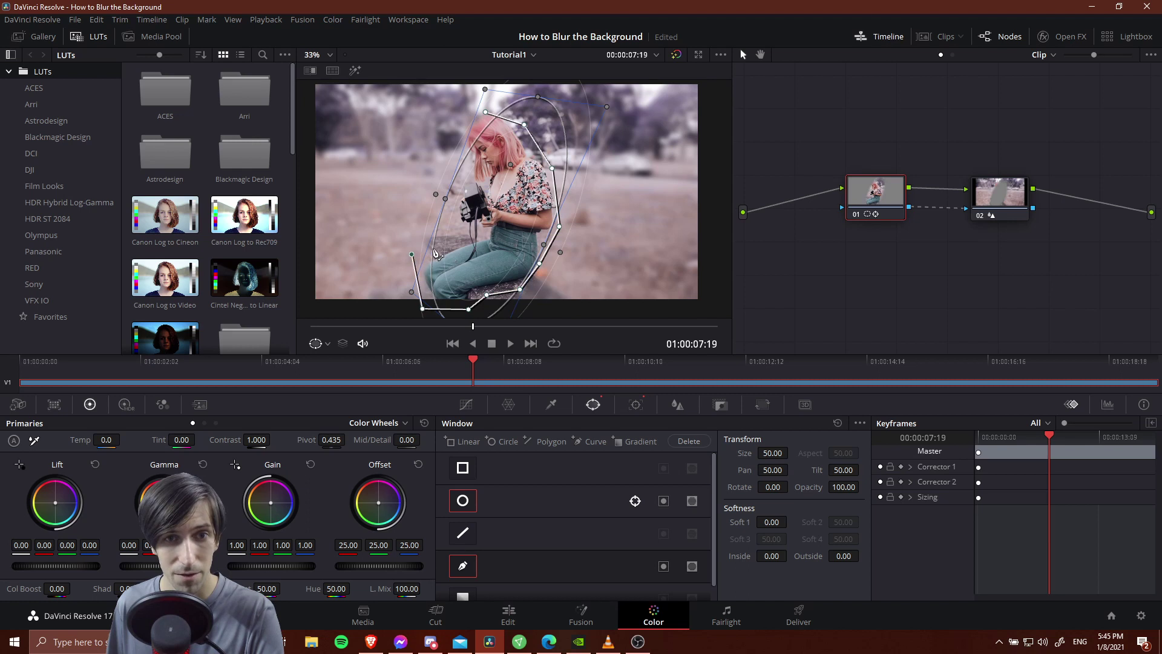
{"action": "left_click", "coordinate": [460, 239]}
{"action": "left_click", "coordinate": [460, 128]}
{"action": "left_click", "coordinate": [486, 113]}
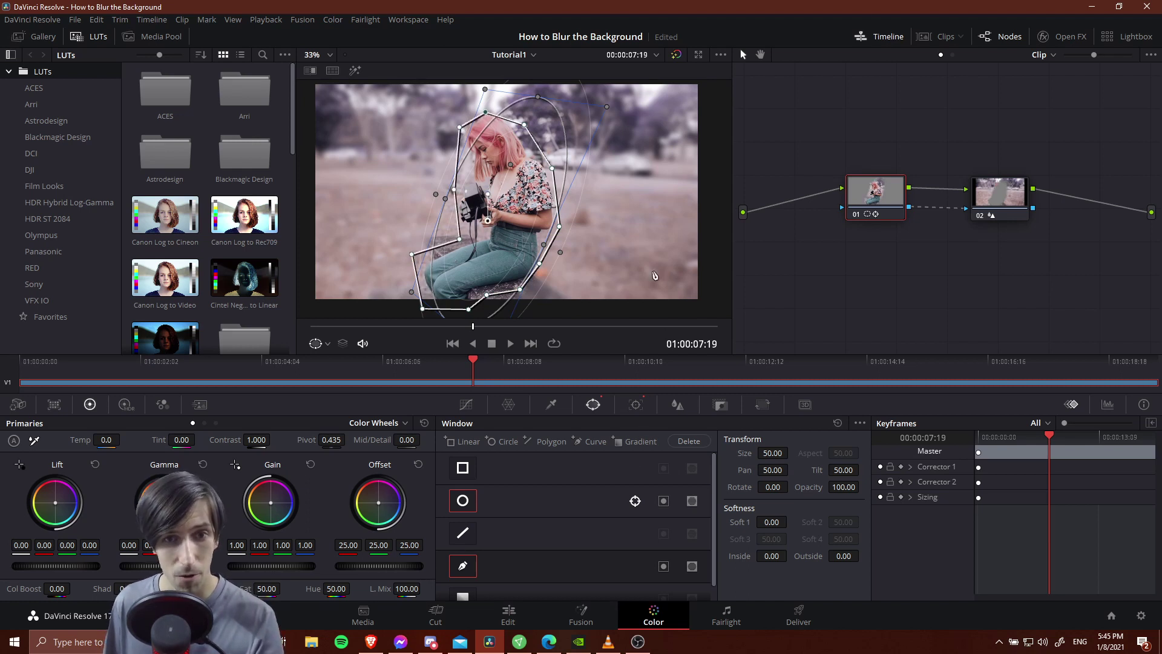
- Disable the circle window, refit the shape points at frame 0, and raise Soft 1 to 12.14
{"action": "left_click", "coordinate": [468, 509]}
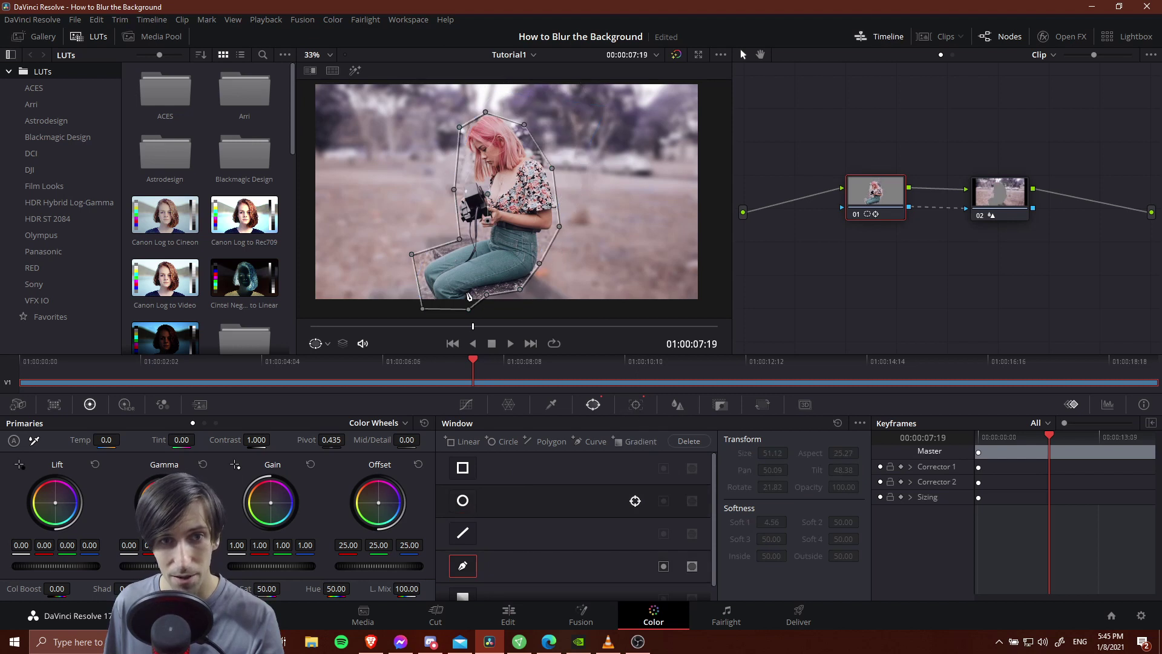
{"action": "left_click", "coordinate": [636, 404]}
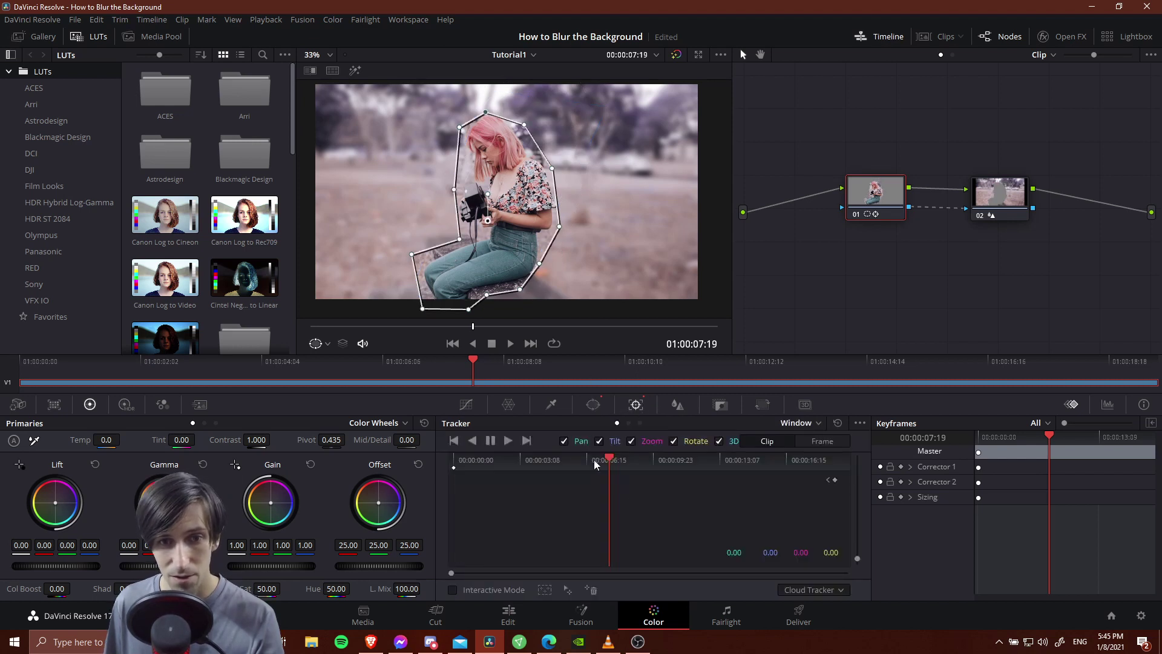
{"action": "left_click", "coordinate": [455, 460]}
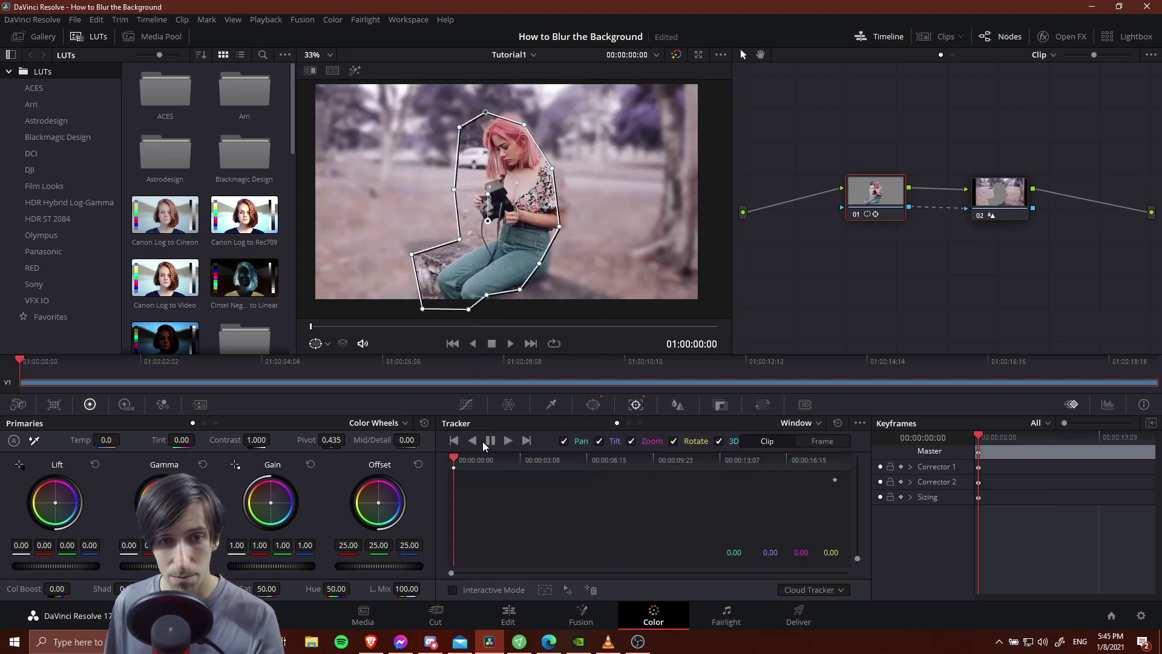
{"action": "left_click", "coordinate": [593, 405]}
{"action": "left_click_drag", "start_coordinate": [524, 124], "coordinate": [476, 128]}
{"action": "left_click_drag", "start_coordinate": [454, 190], "coordinate": [475, 194]}
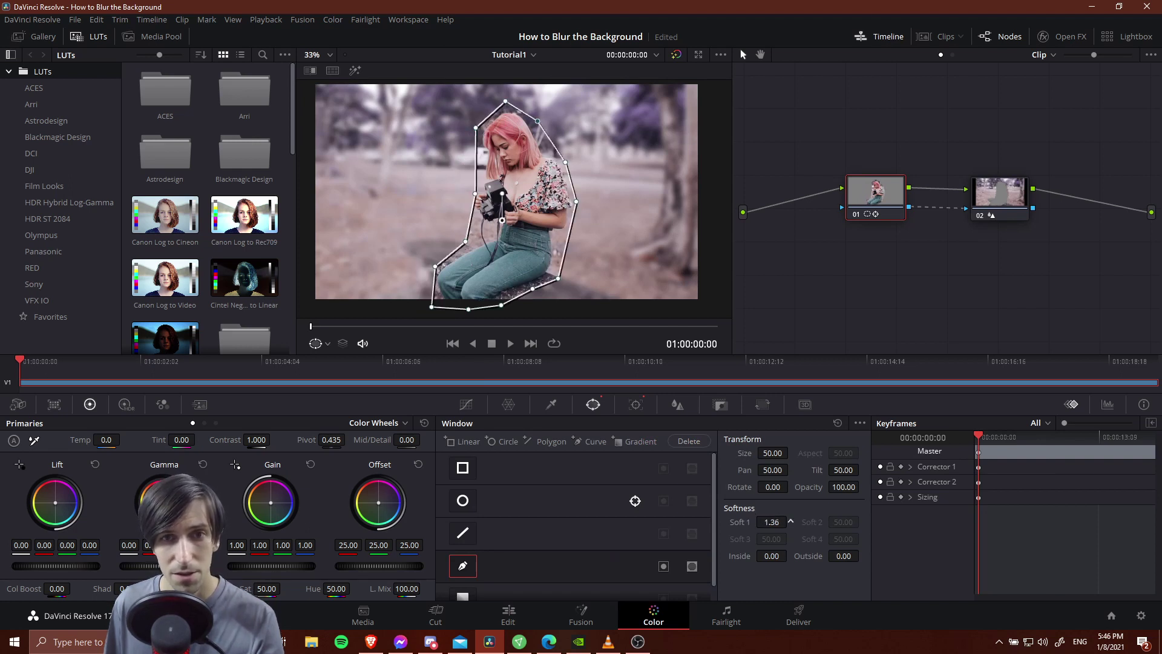
{"action": "left_click_drag", "start_coordinate": [772, 522], "coordinate": [781, 522]}
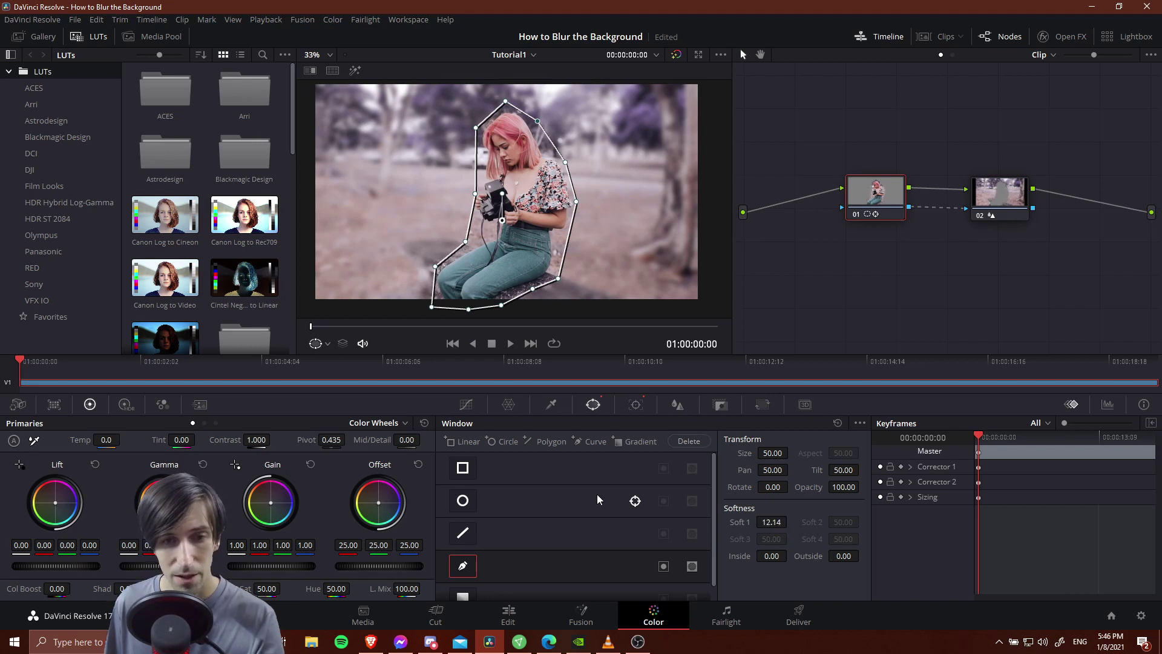
- Track the shape forward through the clip and play it back from the start
{"action": "left_click", "coordinate": [635, 404]}
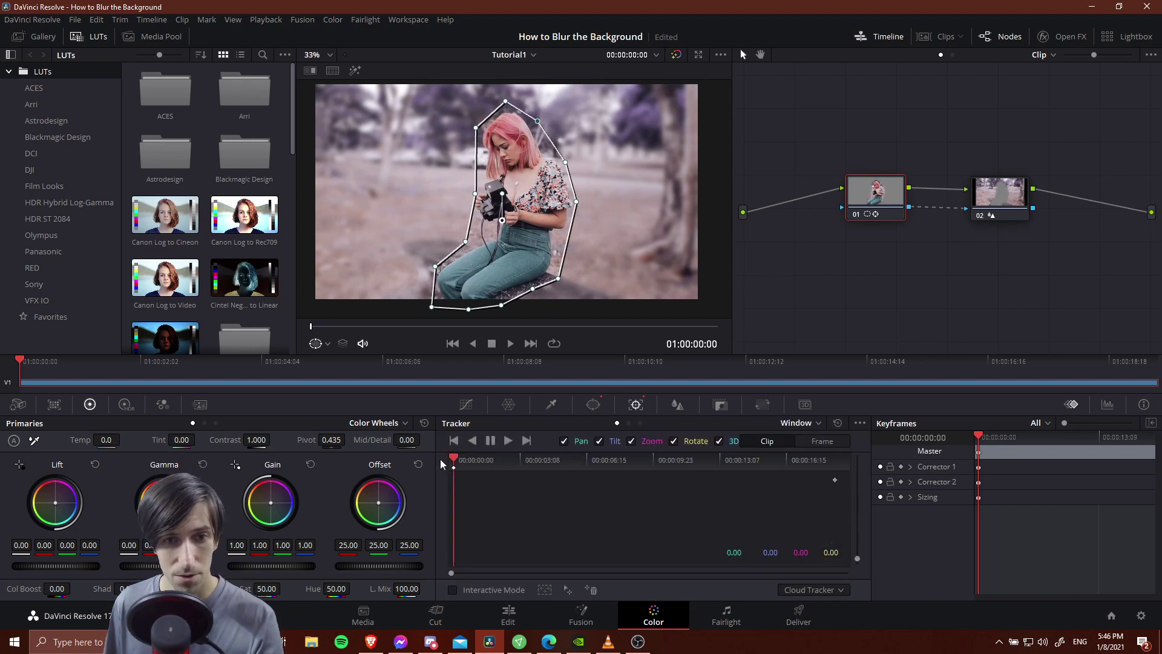
{"action": "left_click", "coordinate": [509, 441]}
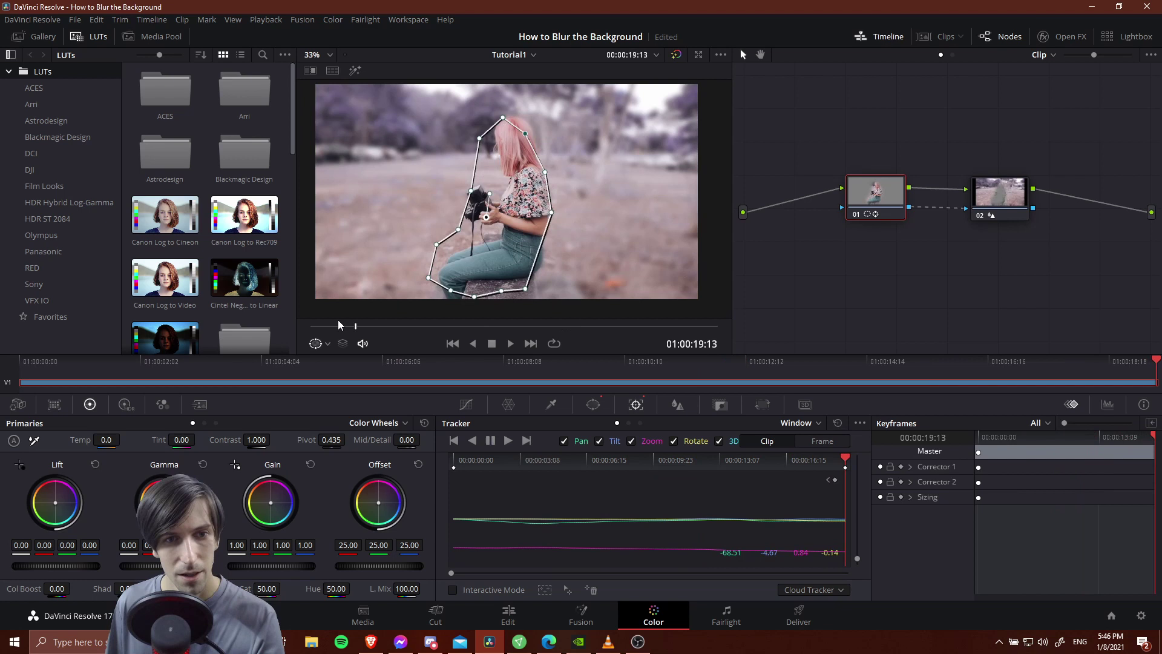
{"action": "left_click_drag", "start_coordinate": [339, 326], "coordinate": [255, 322]}
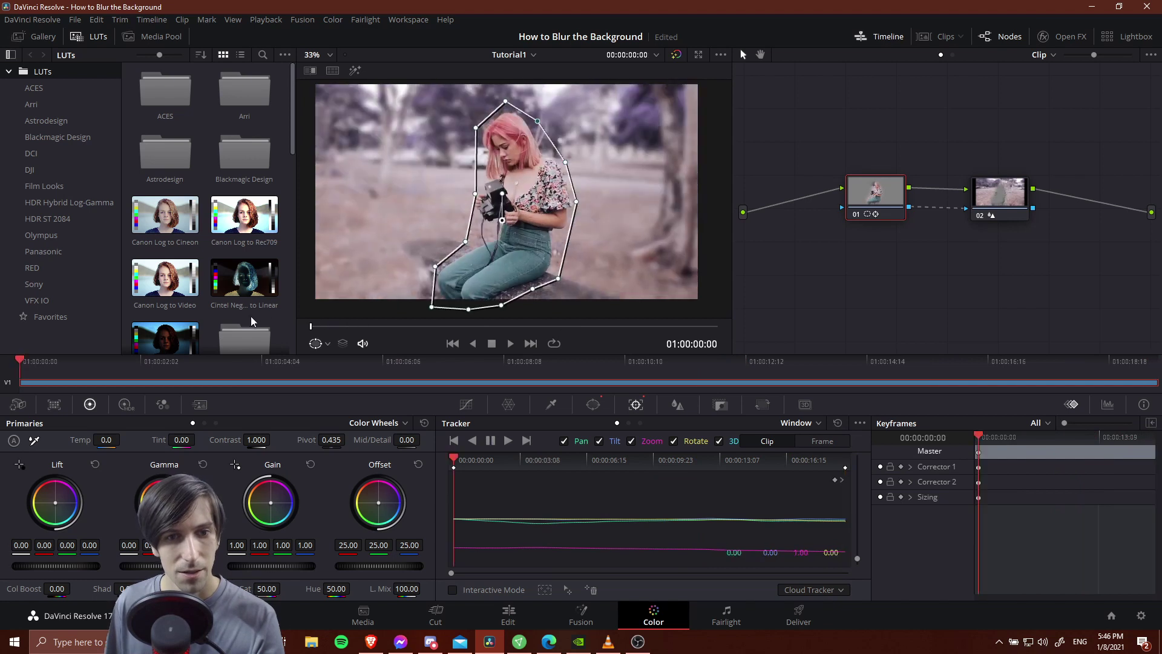
{"action": "left_click", "coordinate": [511, 343]}
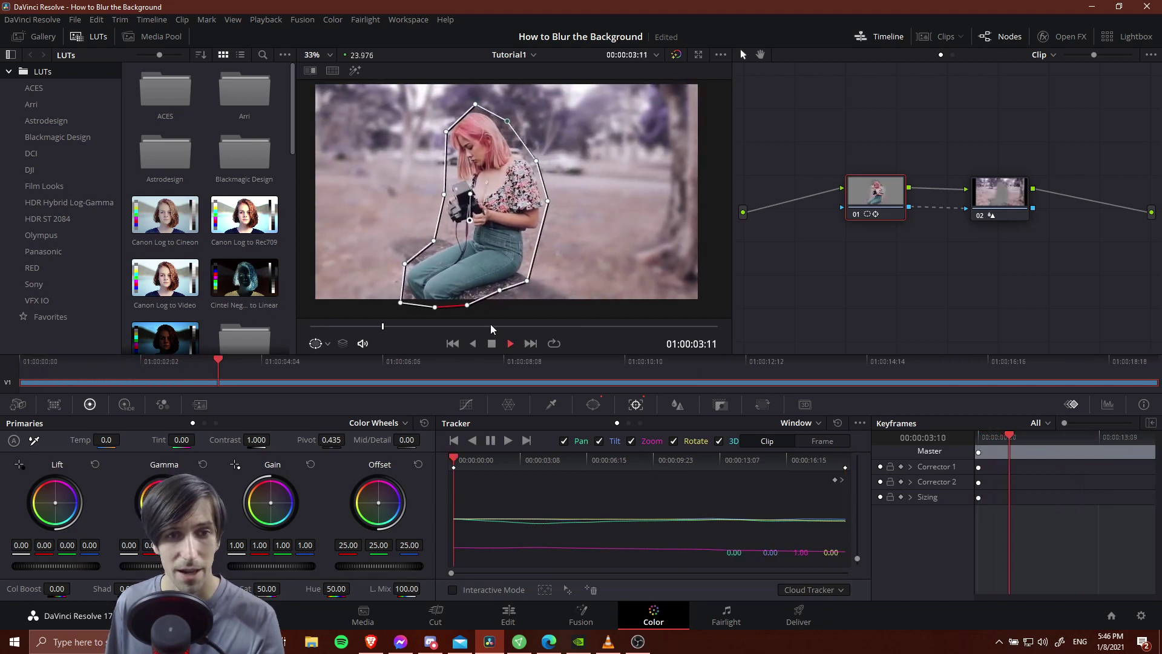
{"action": "key", "text": "shift+4"}
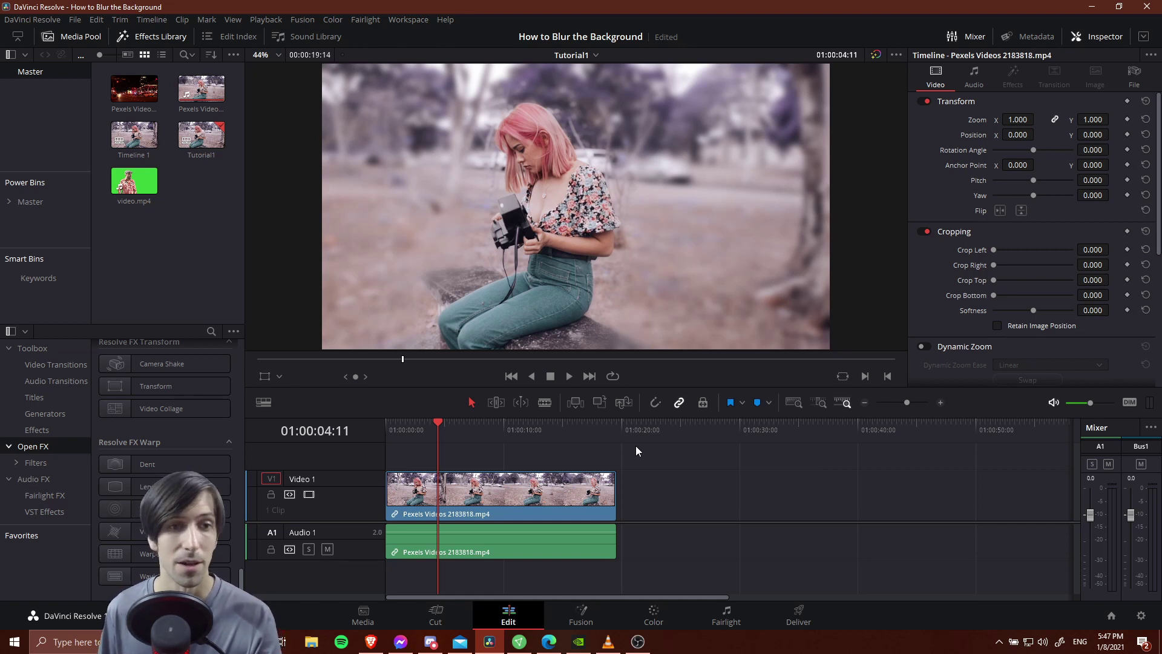
- Add the green-screen clip video.mp4 to the timeline and move it onto track V2
{"action": "left_click_drag", "start_coordinate": [134, 180], "coordinate": [699, 503]}
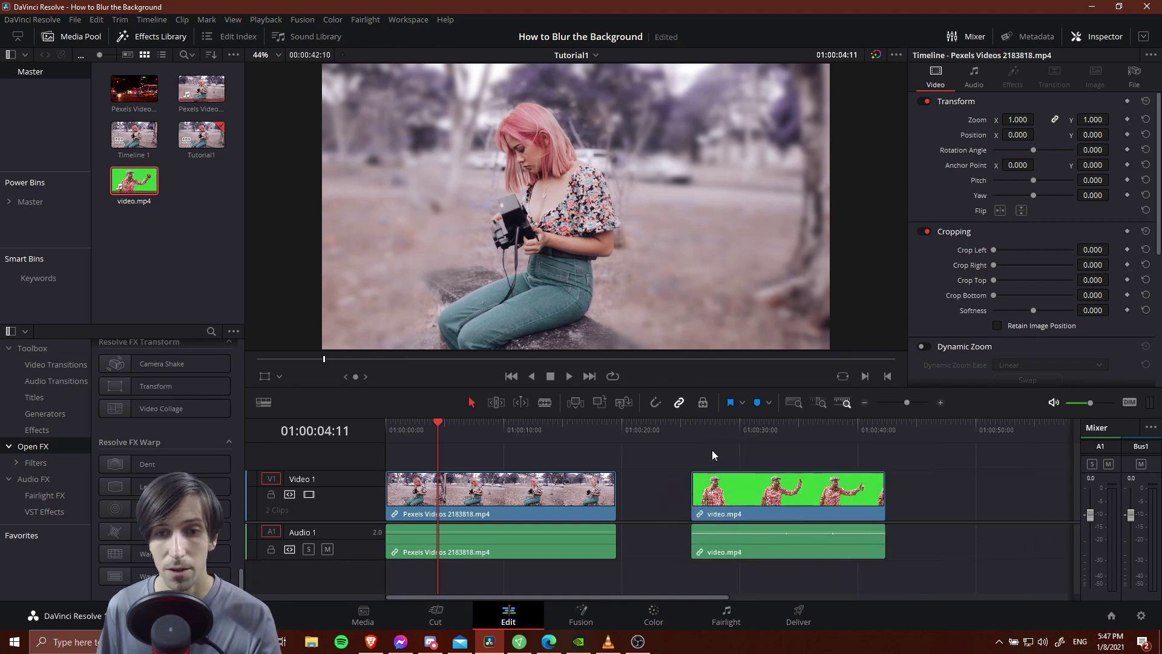
{"action": "left_click", "coordinate": [724, 430]}
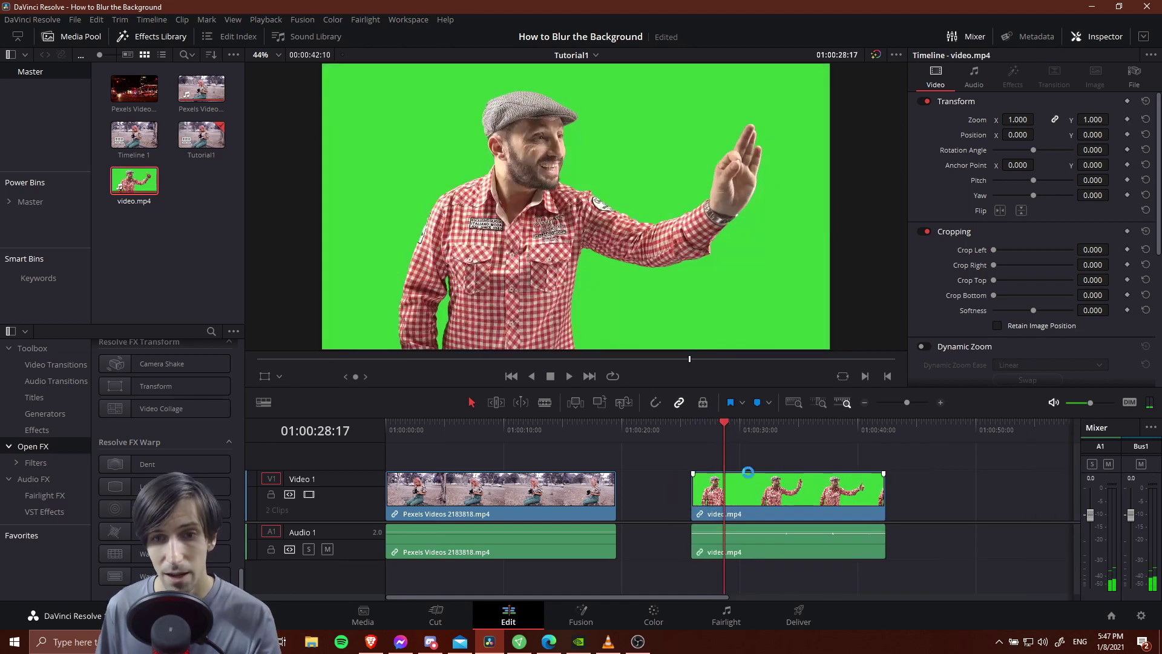
{"action": "left_click_drag", "start_coordinate": [735, 486], "coordinate": [738, 452]}
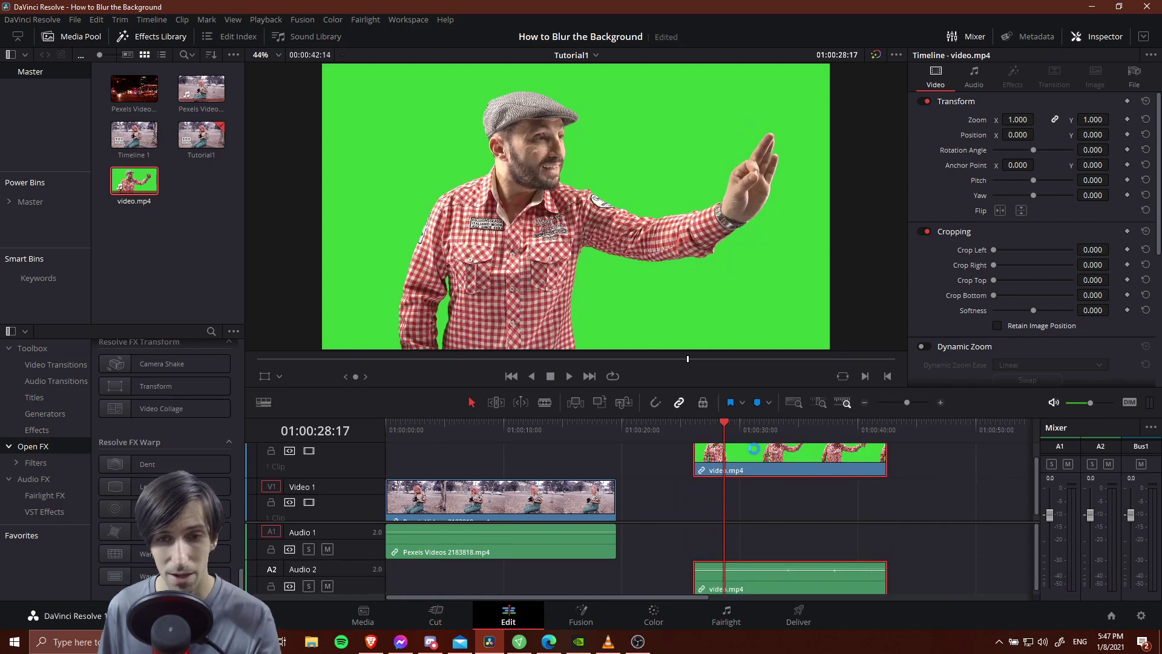
{"action": "left_click", "coordinate": [654, 615]}
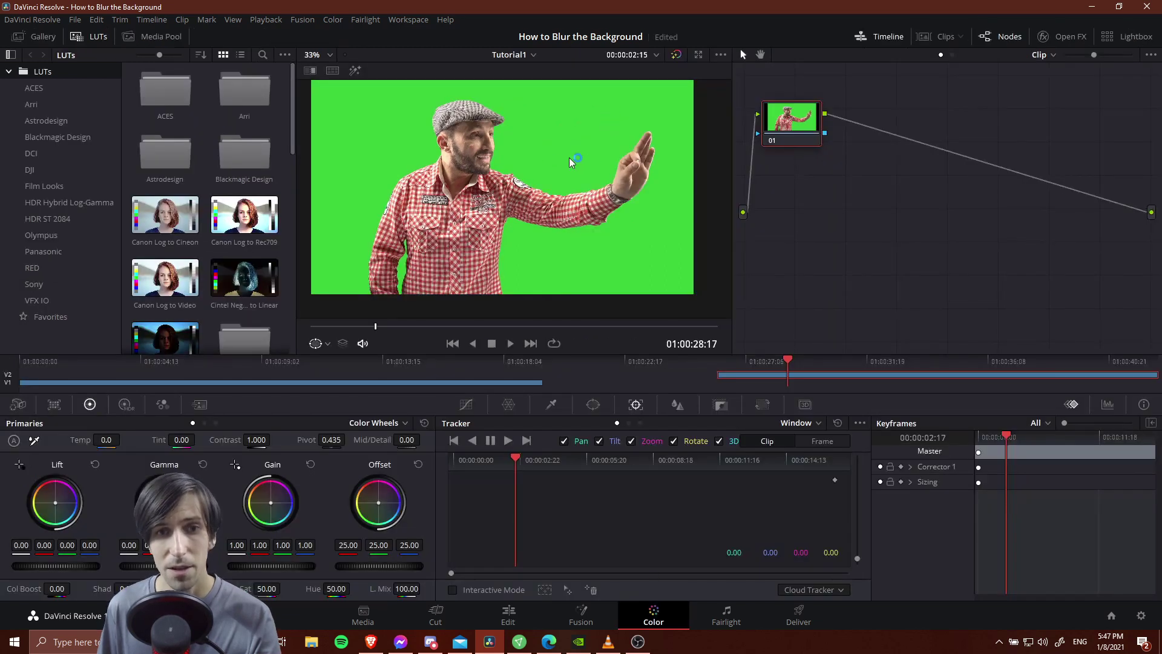
- Sample the green screen with the qualifier picker and view the matte showing the man in black
{"action": "left_click", "coordinate": [553, 405]}
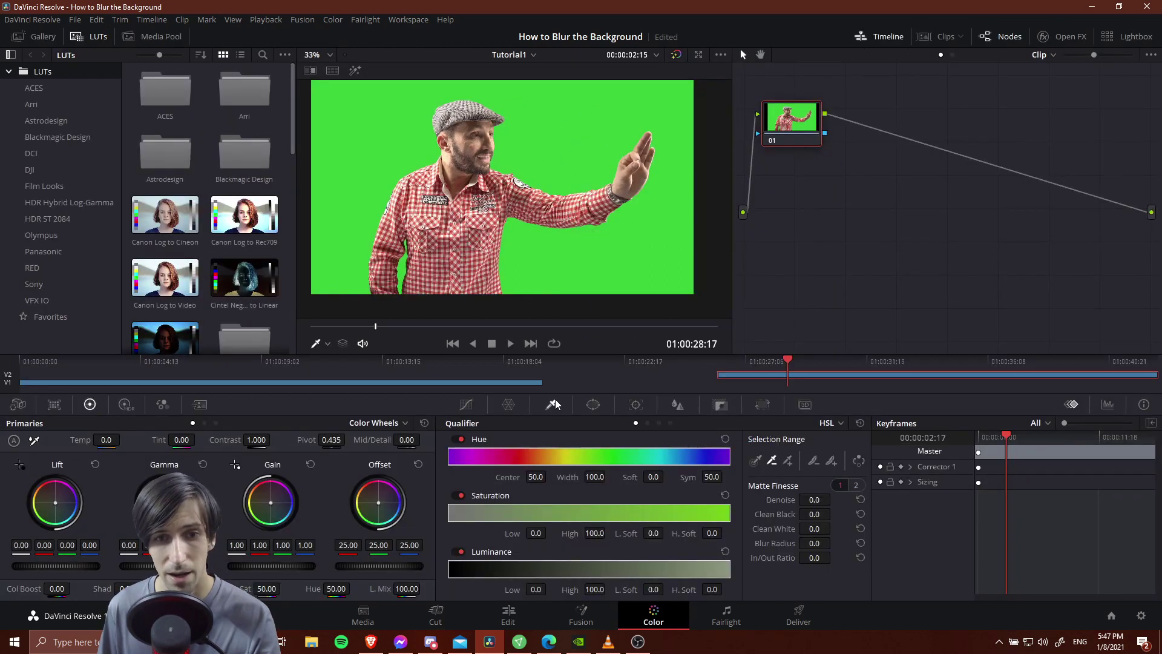
{"action": "left_click", "coordinate": [755, 460]}
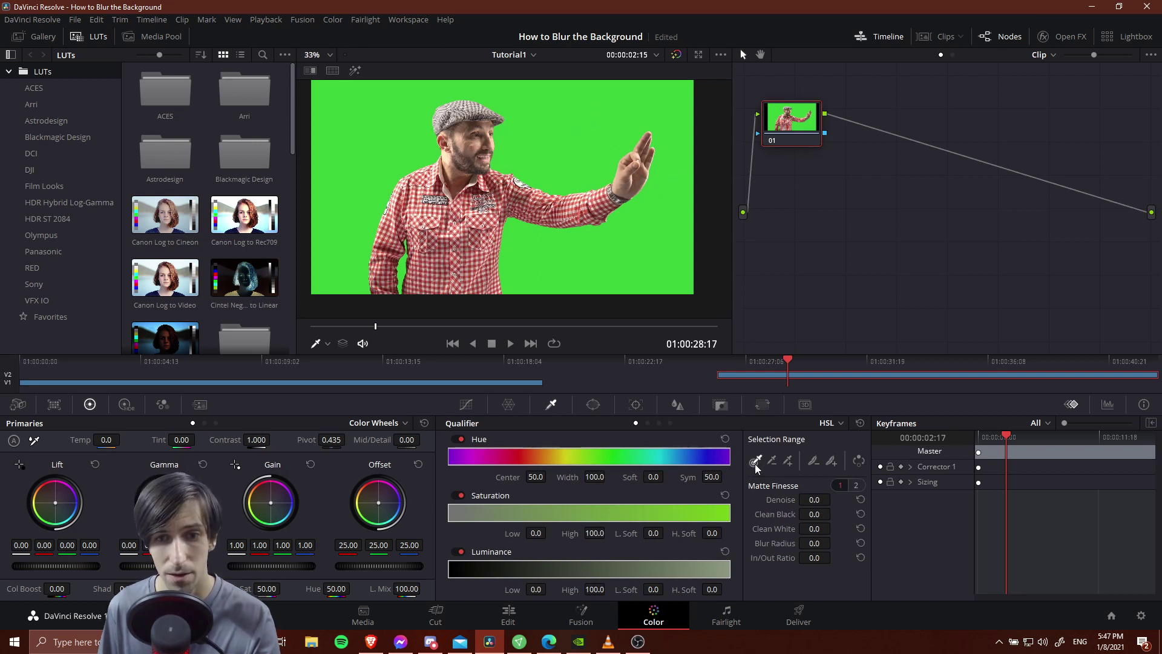
{"action": "left_click", "coordinate": [571, 149]}
{"action": "left_click_drag", "start_coordinate": [807, 129], "coordinate": [862, 208]}
{"action": "left_click_drag", "start_coordinate": [981, 246], "coordinate": [941, 247]}
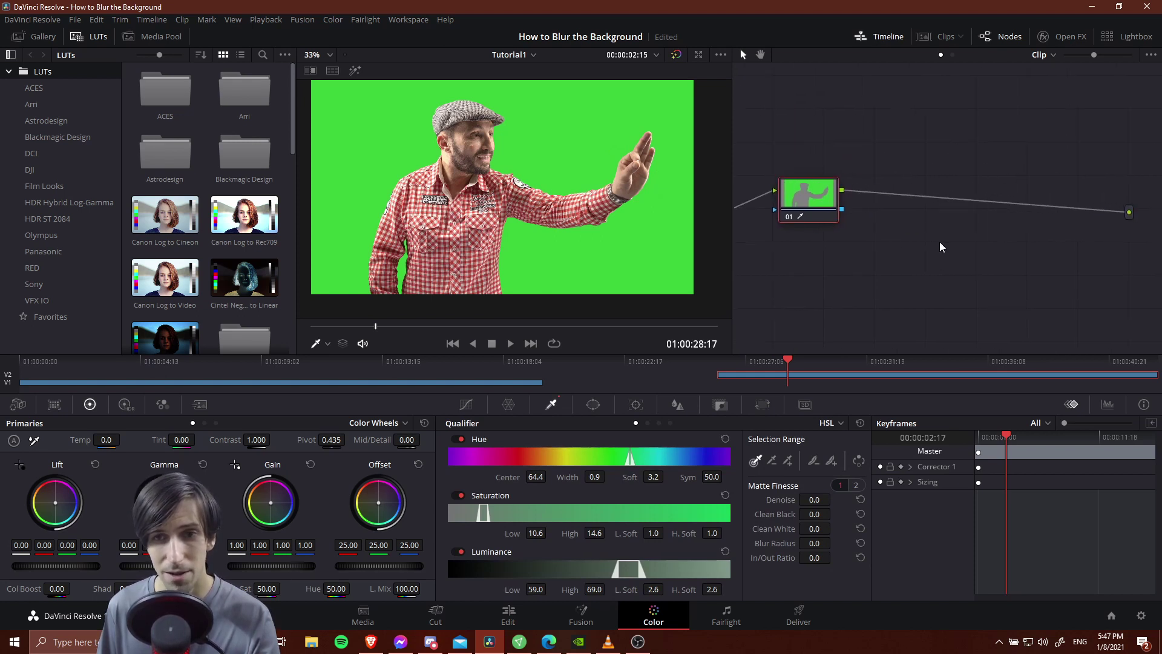
{"action": "left_click", "coordinate": [720, 405]}
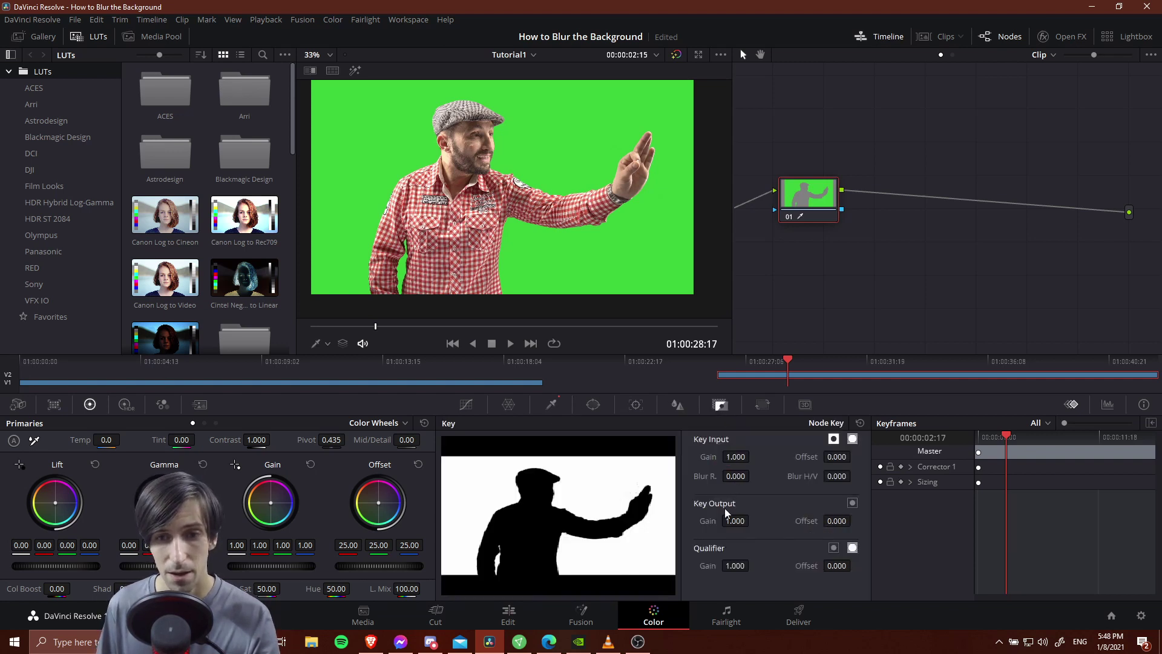
- Invert the key output so the man becomes white in the matte
{"action": "left_click", "coordinate": [853, 505]}
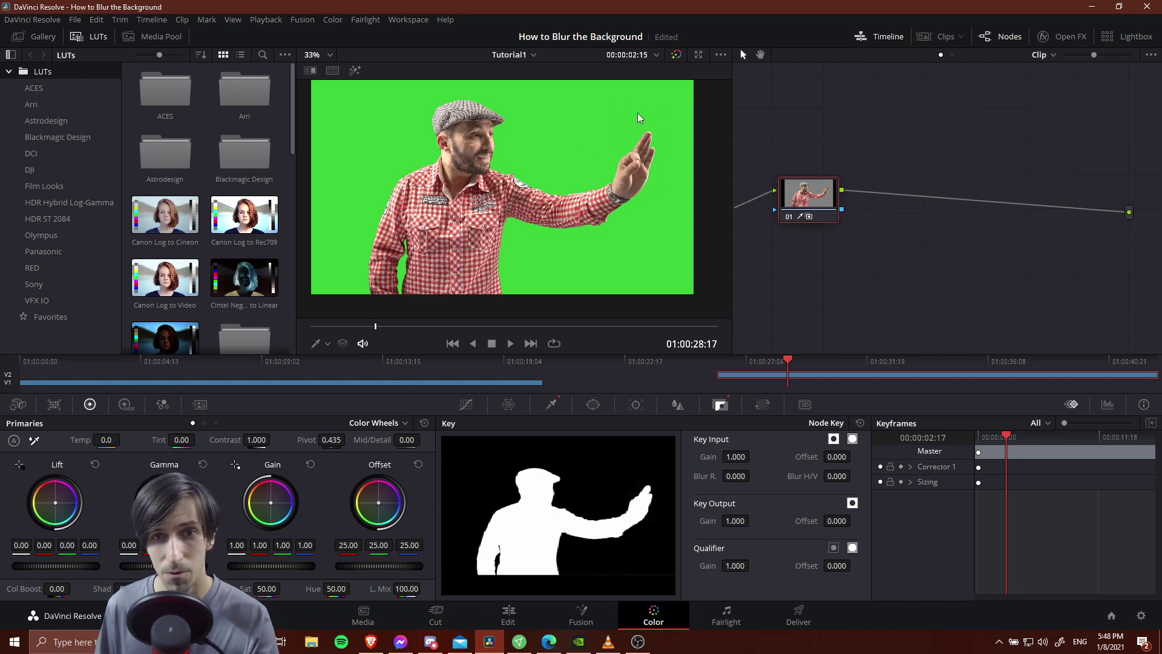
{"action": "key", "text": "shift+4"}
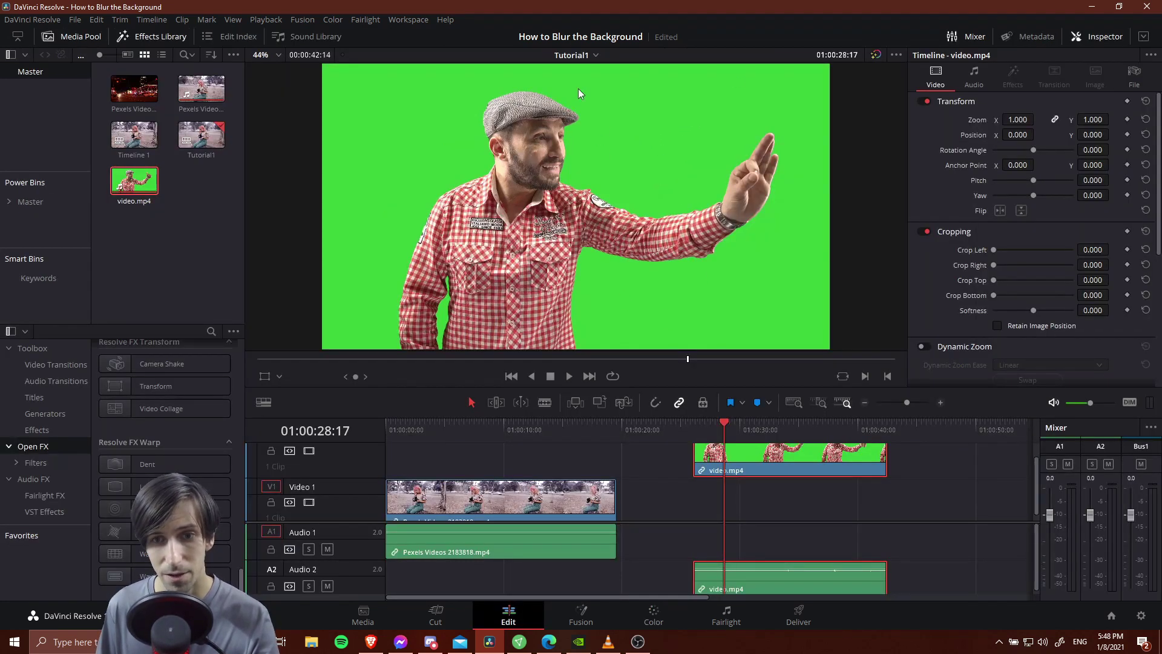
{"action": "left_click", "coordinate": [660, 624]}
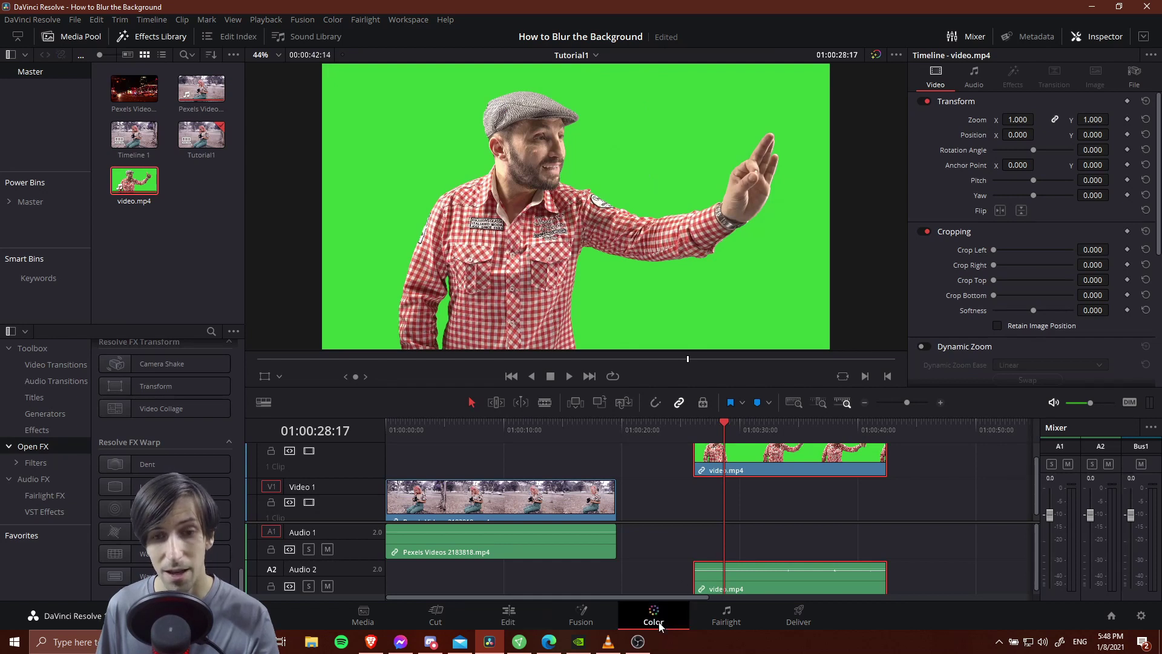
- Add an alpha output to the node graph and connect node 01's alpha to it
{"action": "right_click", "coordinate": [1084, 205]}
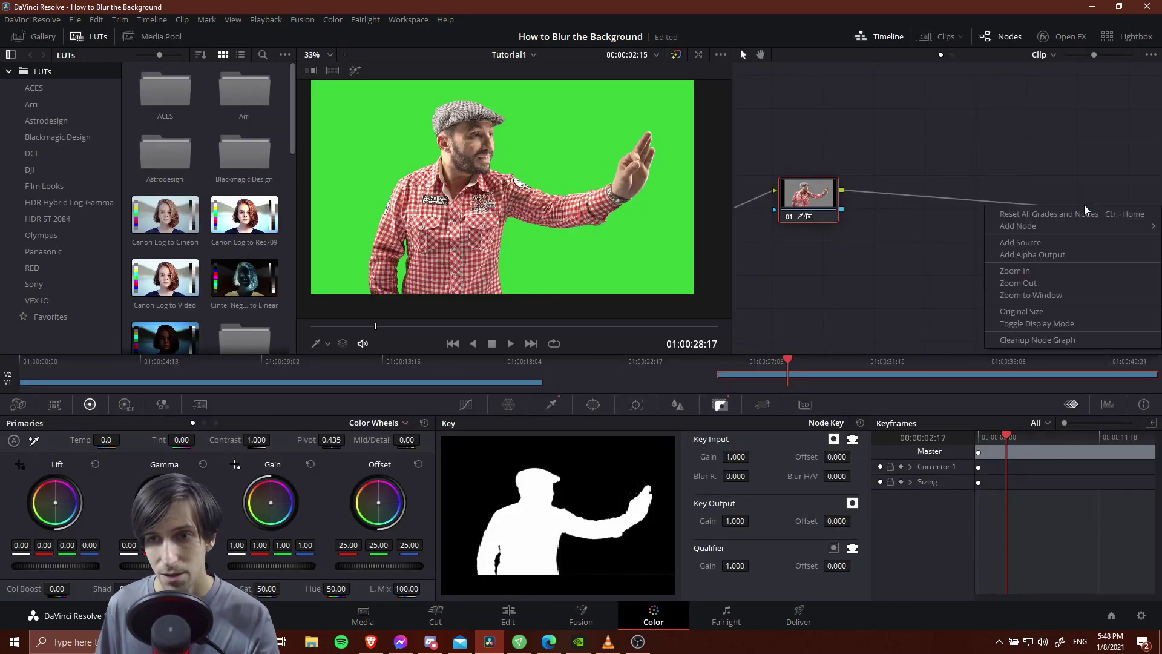
{"action": "left_click", "coordinate": [1040, 254]}
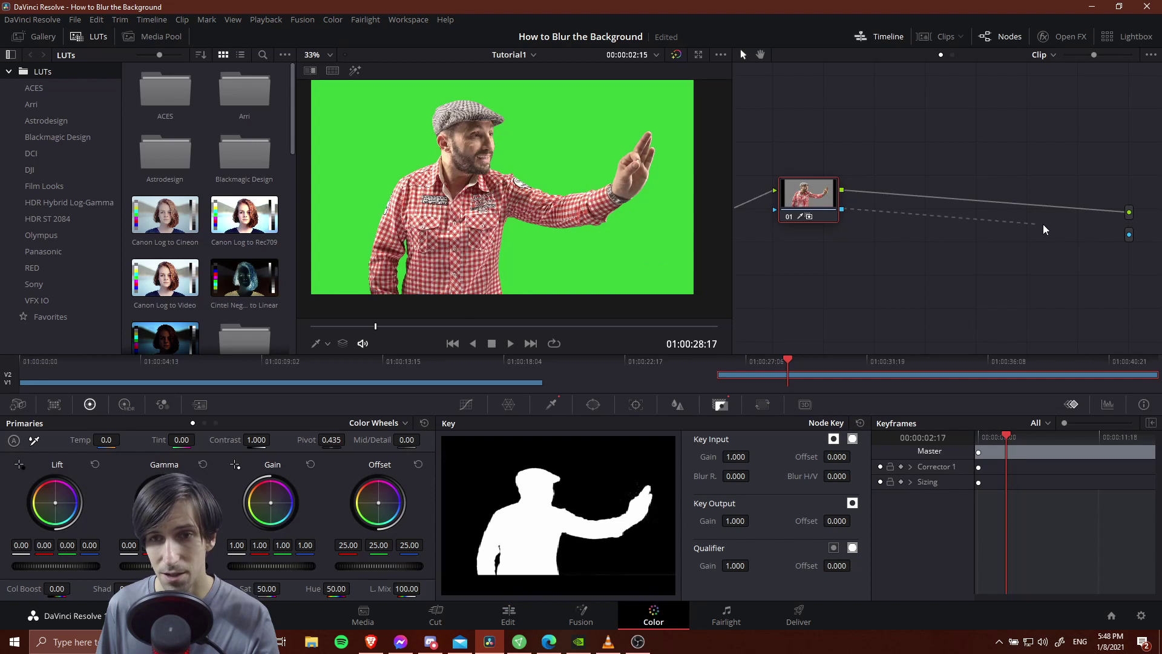
{"action": "left_click_drag", "start_coordinate": [1043, 229], "coordinate": [1129, 235]}
{"action": "left_click_drag", "start_coordinate": [799, 203], "coordinate": [847, 210]}
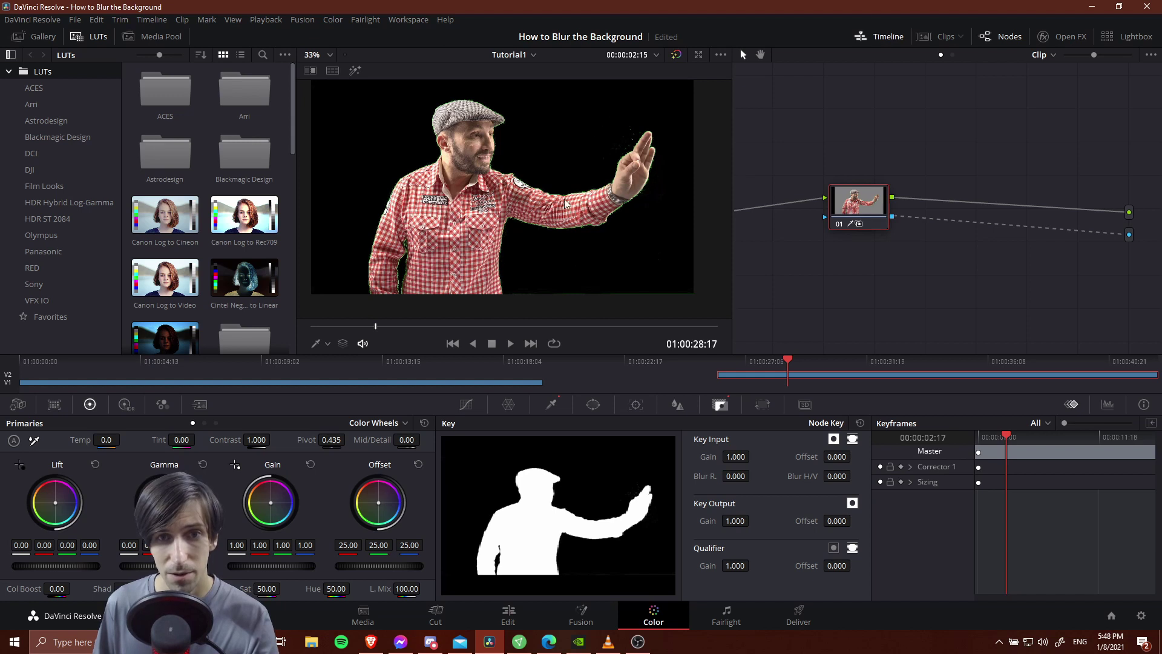
{"action": "left_click", "coordinate": [509, 616]}
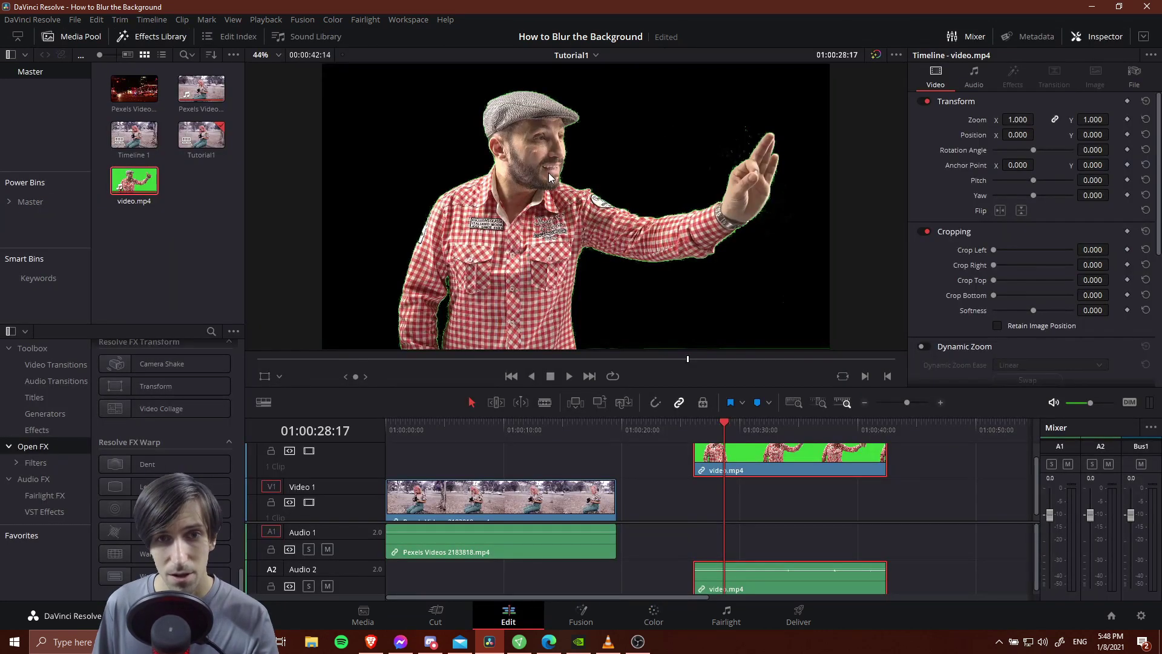
{"action": "left_click", "coordinate": [654, 614]}
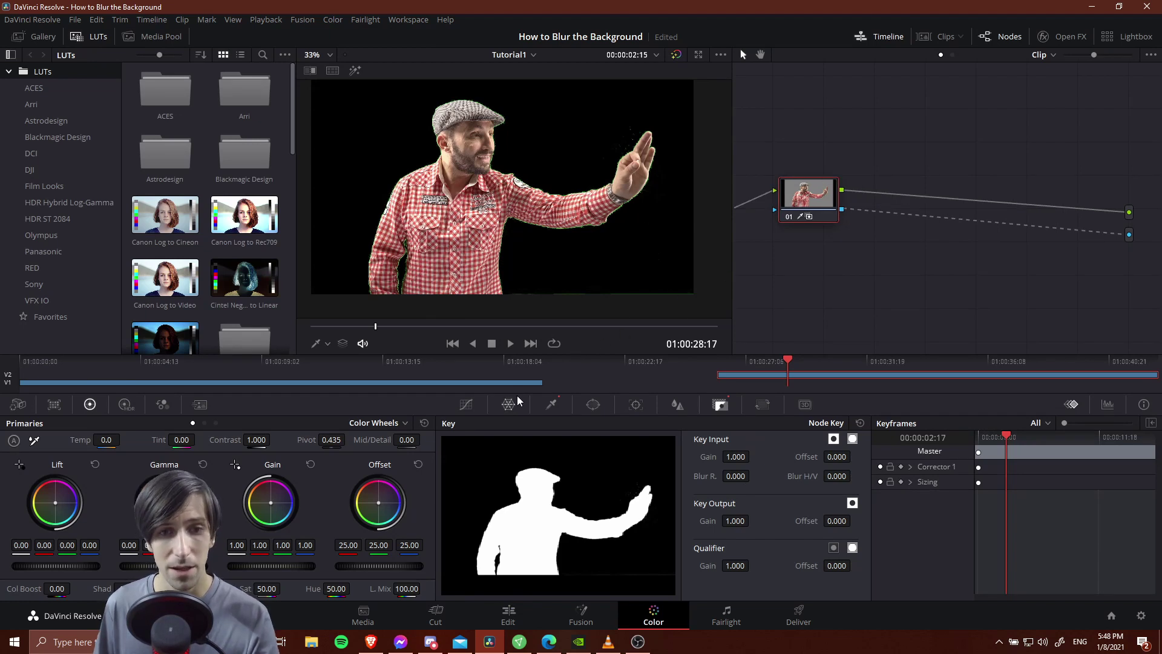
- Set the qualifier's Matte Finesse Denoise to 3.4 while viewing the man's face
{"action": "left_click", "coordinate": [551, 404]}
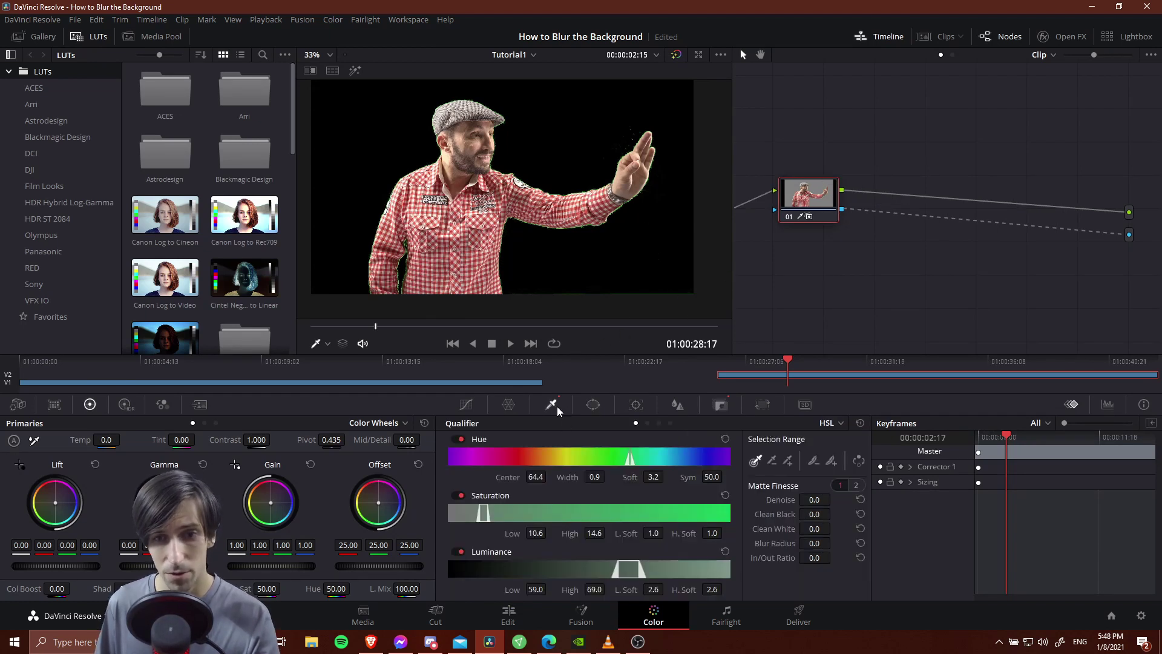
{"action": "scroll", "coordinate": [501, 174], "scroll_direction": "up", "scroll_amount": 5}
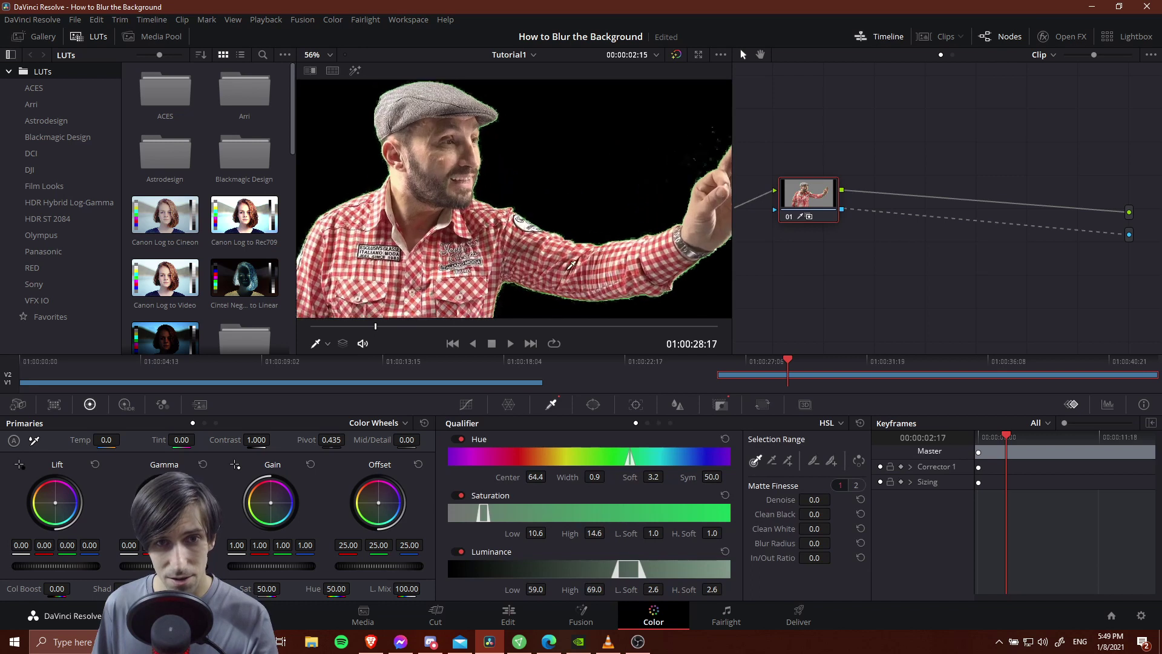
{"action": "left_click_drag", "start_coordinate": [553, 192], "coordinate": [579, 285]}
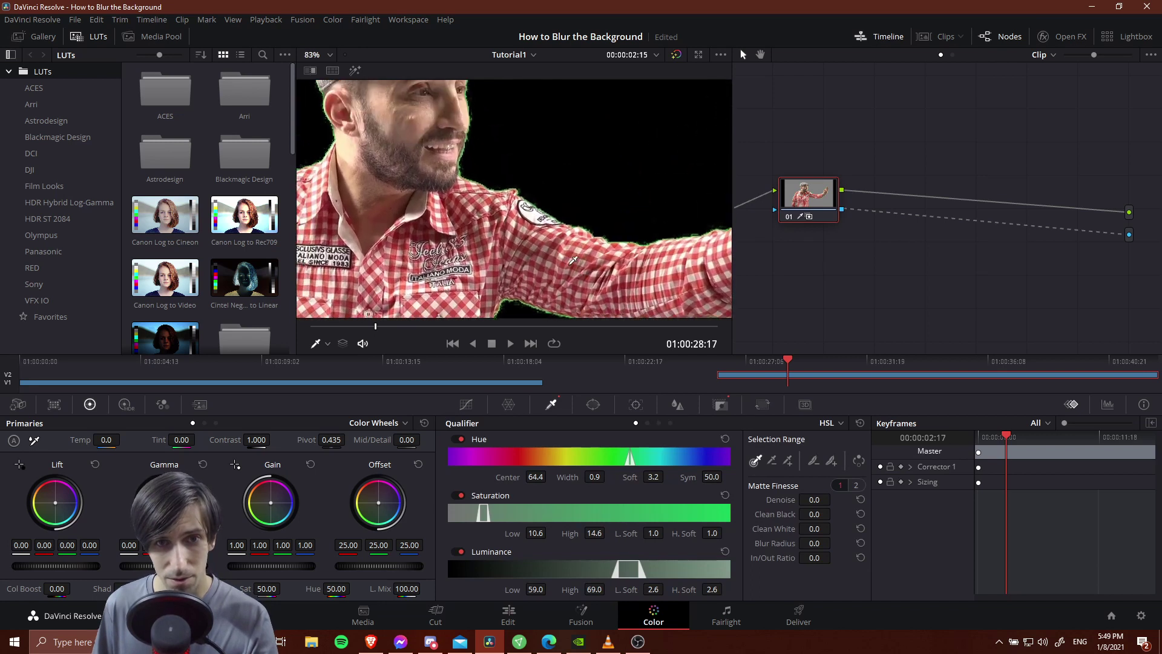
{"action": "scroll", "coordinate": [581, 294], "scroll_direction": "up", "scroll_amount": 1}
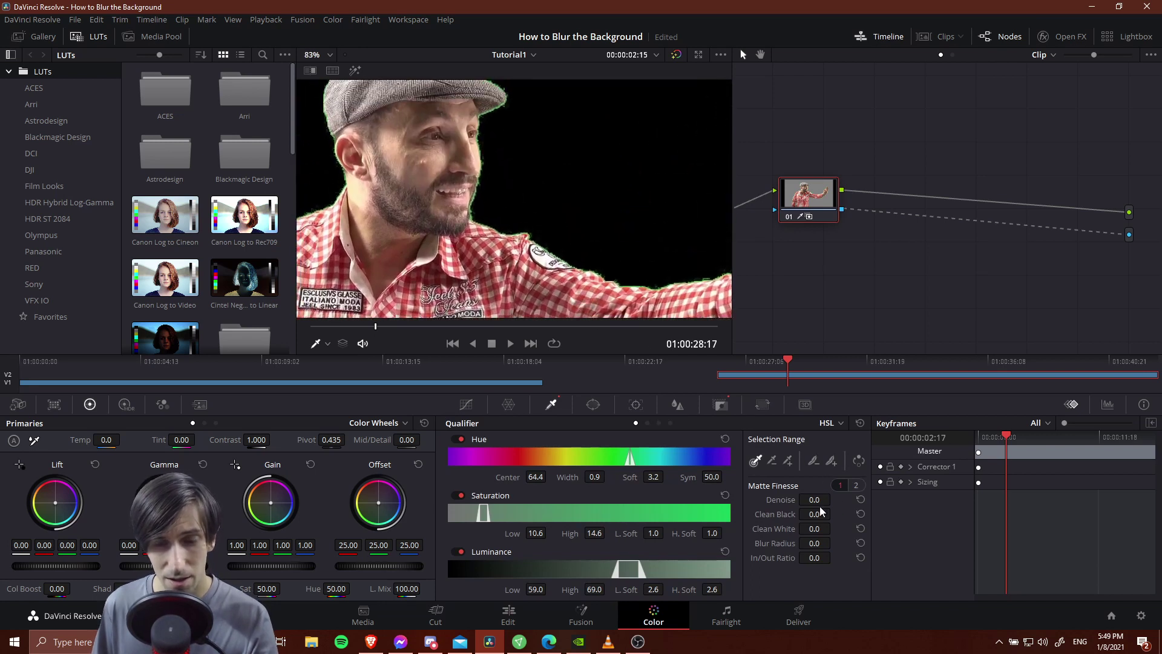
{"action": "left_click_drag", "start_coordinate": [815, 500], "coordinate": [834, 499]}
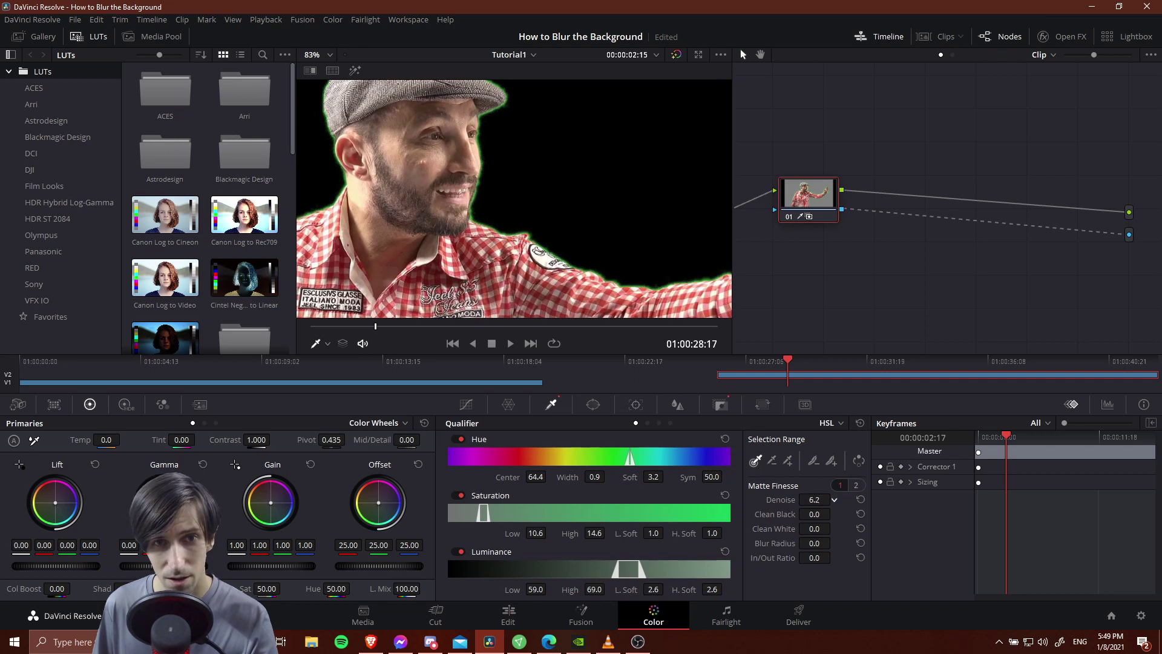
{"action": "double_click", "coordinate": [833, 514]}
{"action": "double_click", "coordinate": [821, 501]}
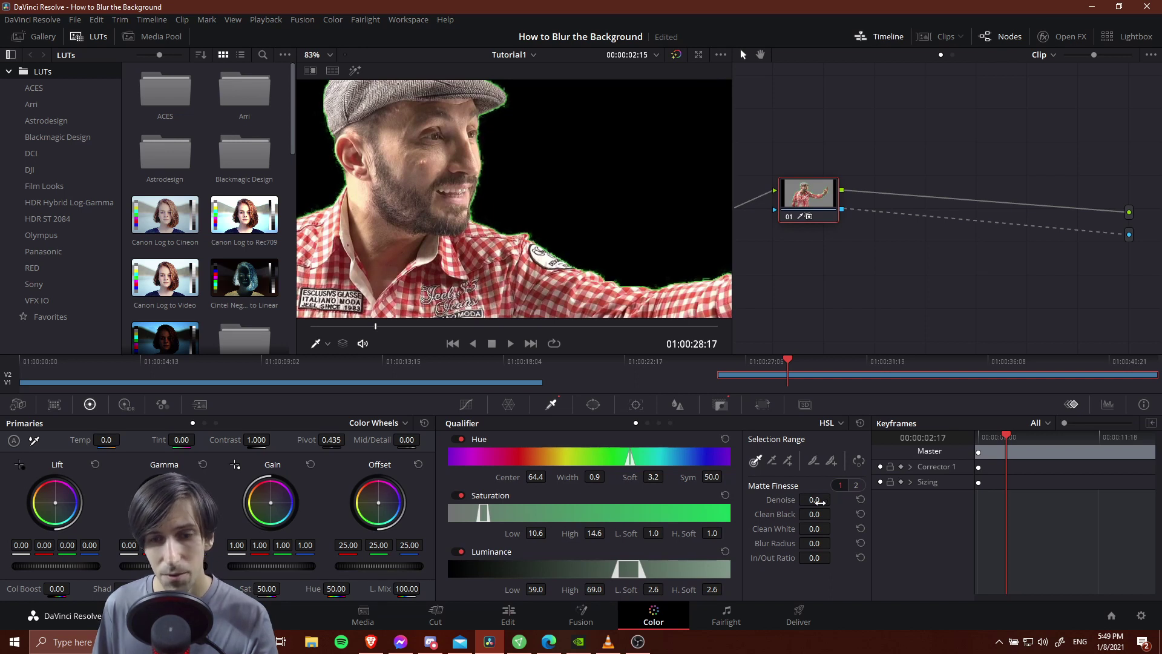
{"action": "left_click_drag", "start_coordinate": [834, 499], "coordinate": [834, 499]}
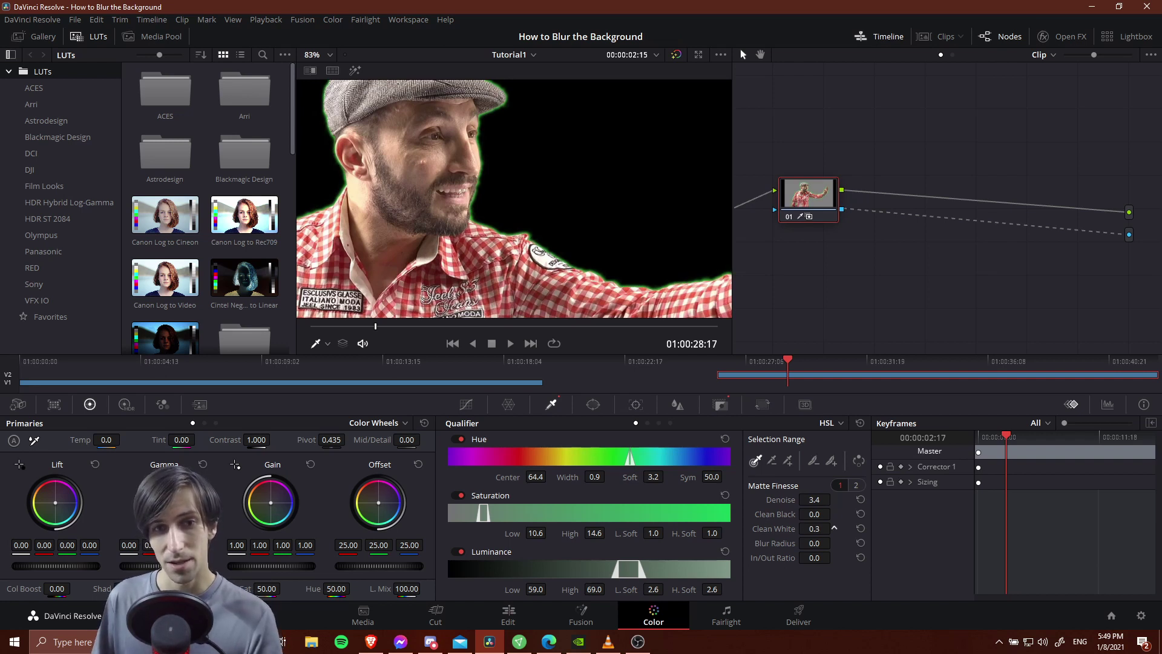
- Raise Clean White to 17.4 and In/Out Ratio to 20.3 to tighten his edges
{"action": "left_click_drag", "start_coordinate": [834, 528], "coordinate": [835, 528]}
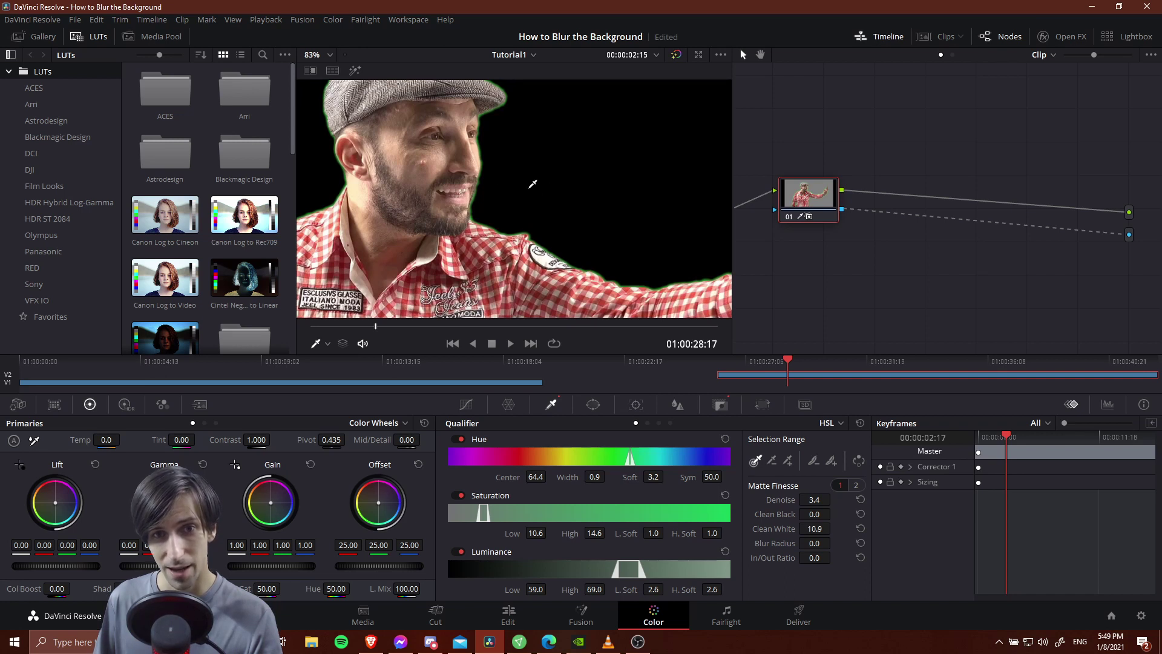
{"action": "left_click_drag", "start_coordinate": [817, 529], "coordinate": [835, 528]}
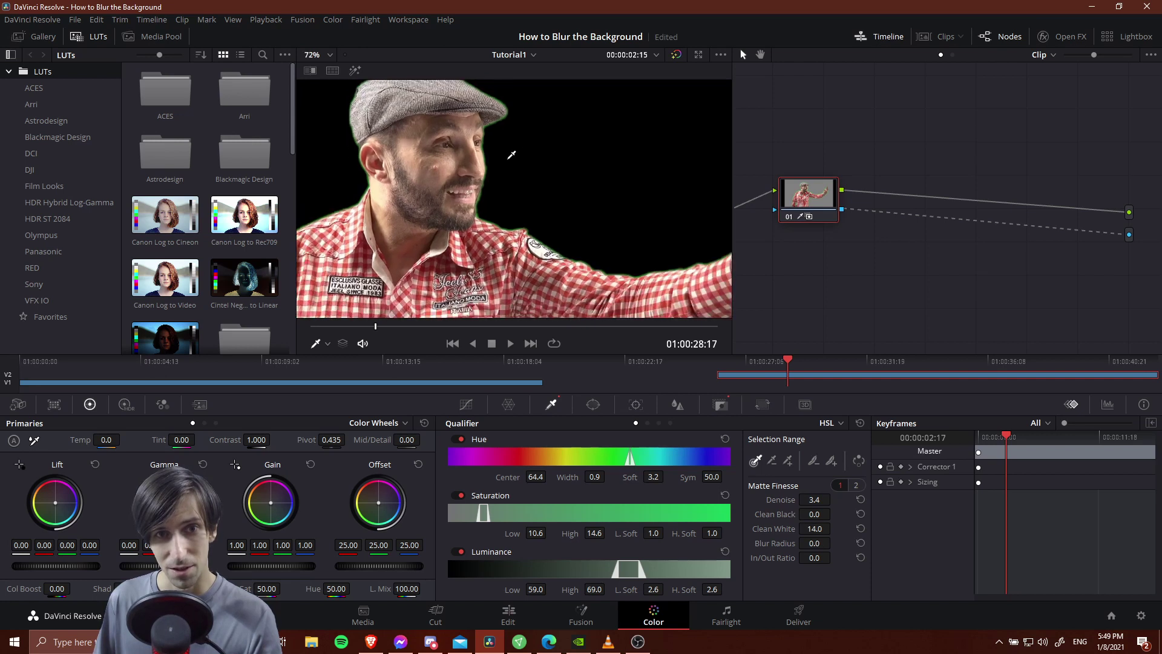
{"action": "left_click_drag", "start_coordinate": [810, 528], "coordinate": [813, 557]}
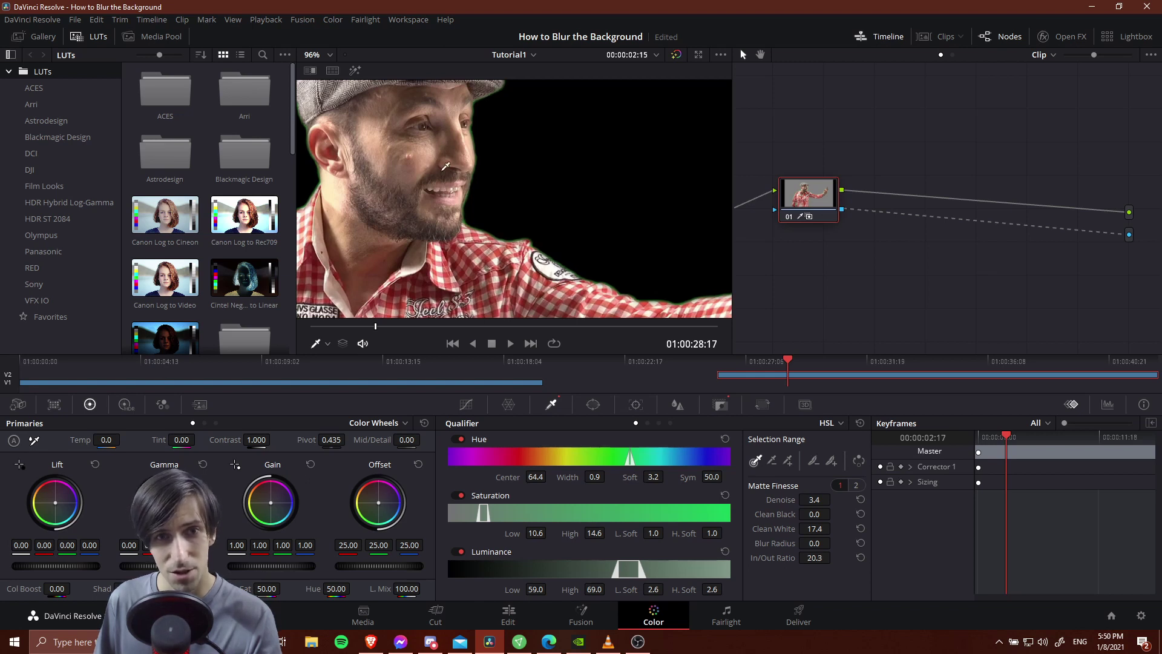
{"action": "scroll", "coordinate": [563, 260], "scroll_direction": "down", "scroll_amount": 6}
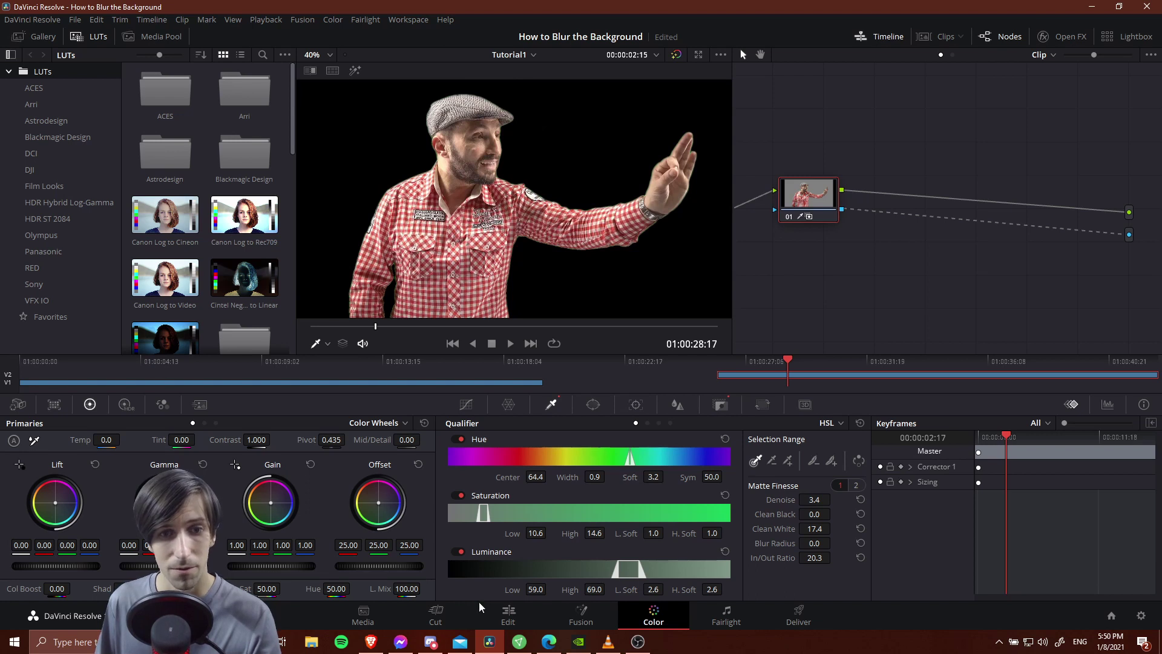
{"action": "left_click", "coordinate": [508, 615]}
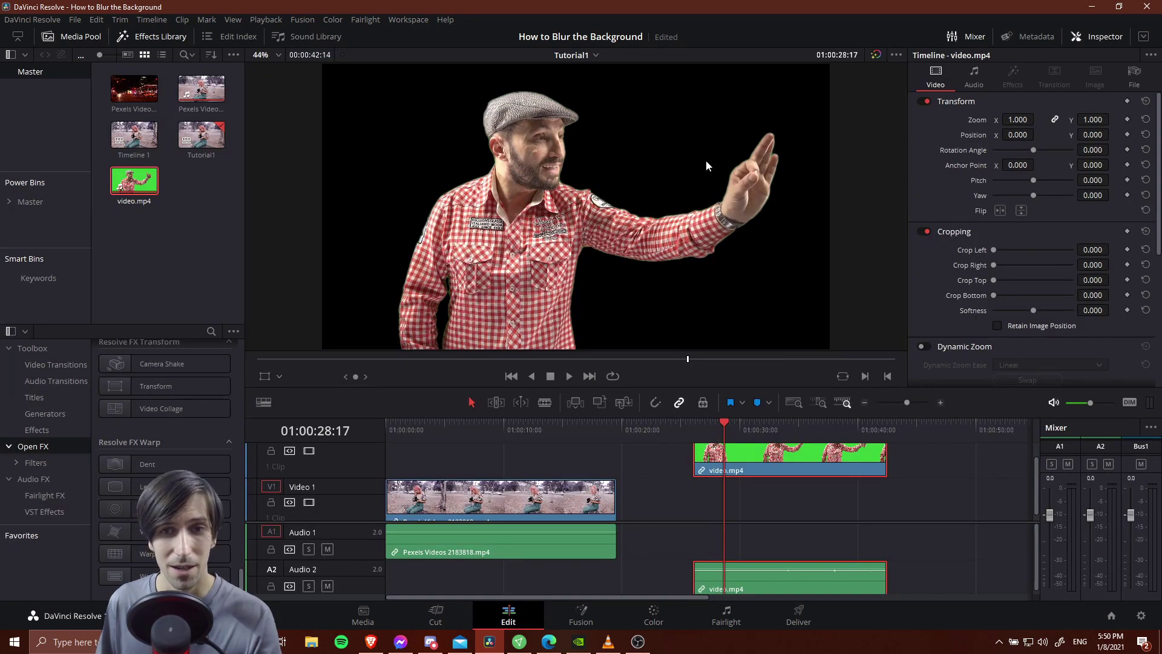
- Place Pexels Videos 4725.mp4 on Video 1 under the man, aligned with his clip's start
{"action": "scroll", "coordinate": [743, 255], "scroll_direction": "down", "scroll_amount": 1}
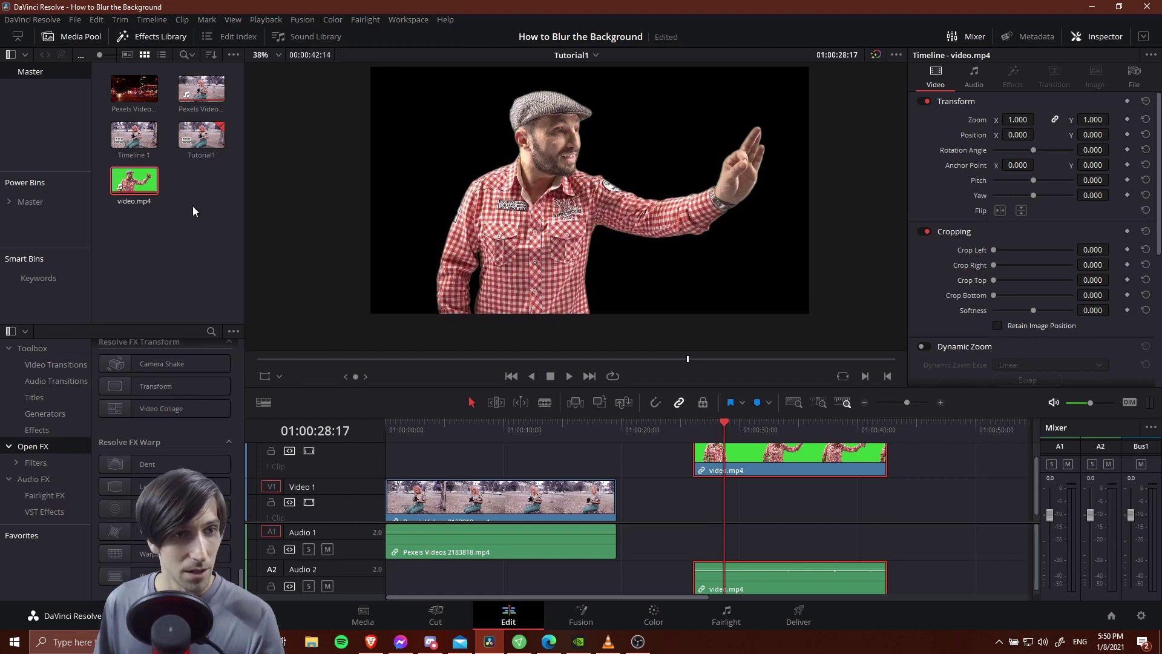
{"action": "left_click", "coordinate": [136, 89]}
{"action": "left_click_drag", "start_coordinate": [136, 89], "coordinate": [774, 505]}
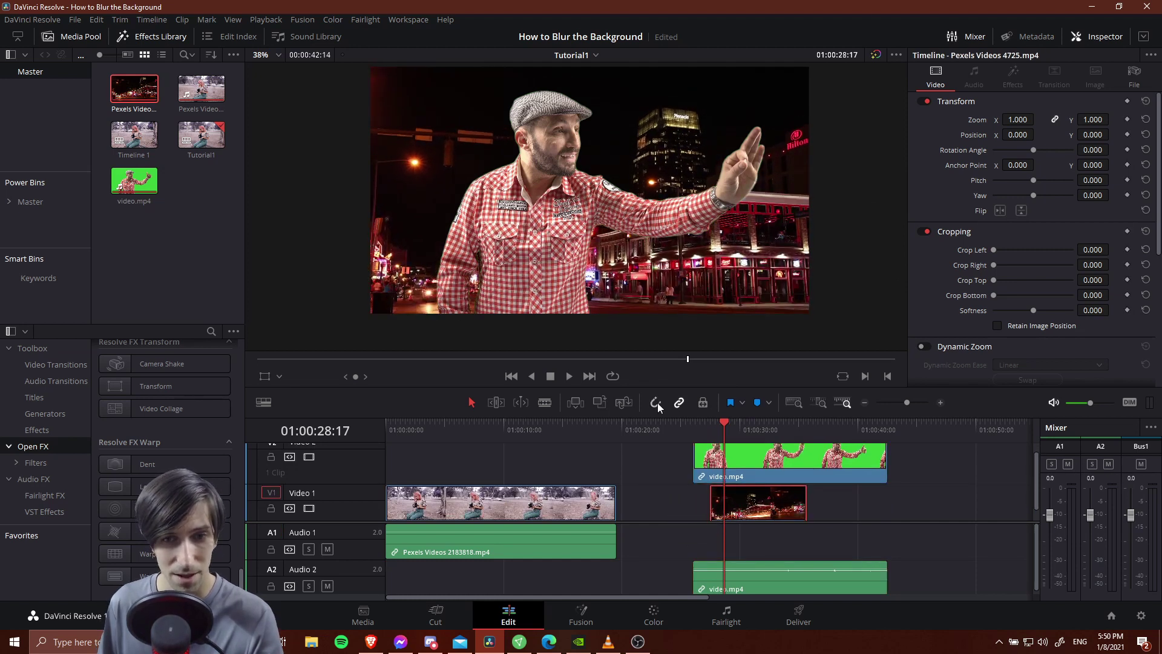
{"action": "key", "text": "ctrl+z"}
{"action": "mouse_move", "coordinate": [716, 423]}
{"action": "left_mouse_down"}
{"action": "mouse_move", "coordinate": [695, 424]}
{"action": "mouse_move", "coordinate": [740, 425]}
{"action": "mouse_move", "coordinate": [708, 425]}
{"action": "mouse_move", "coordinate": [724, 423]}
{"action": "left_mouse_up"}
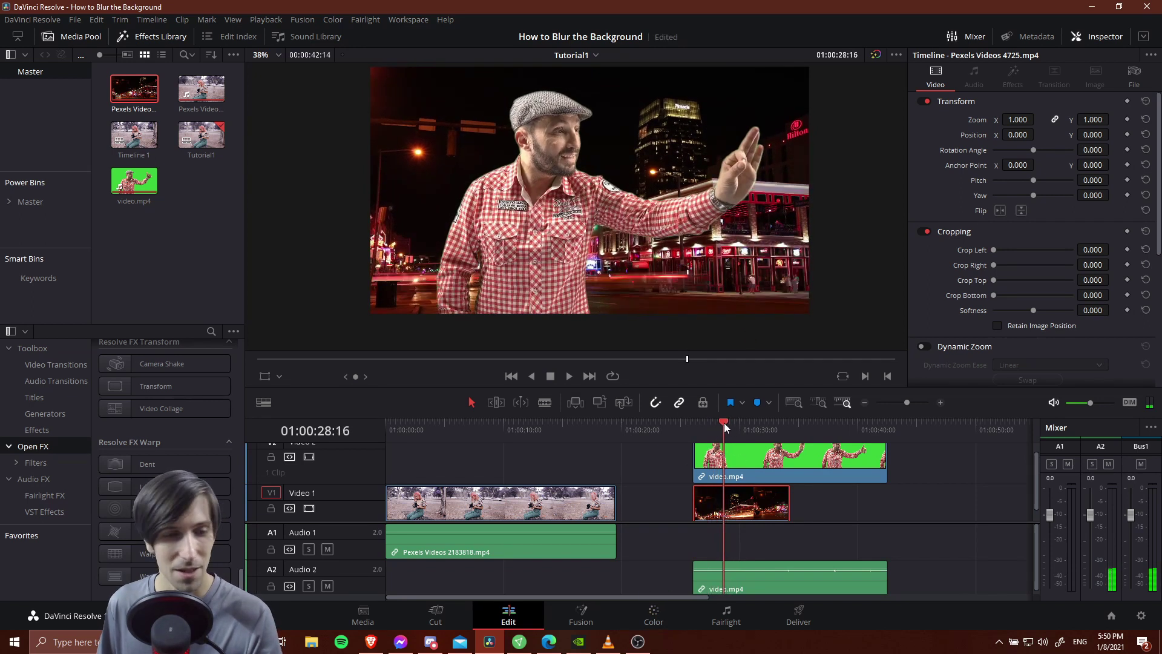
{"action": "scroll", "coordinate": [848, 521], "scroll_direction": "down", "scroll_amount": 1}
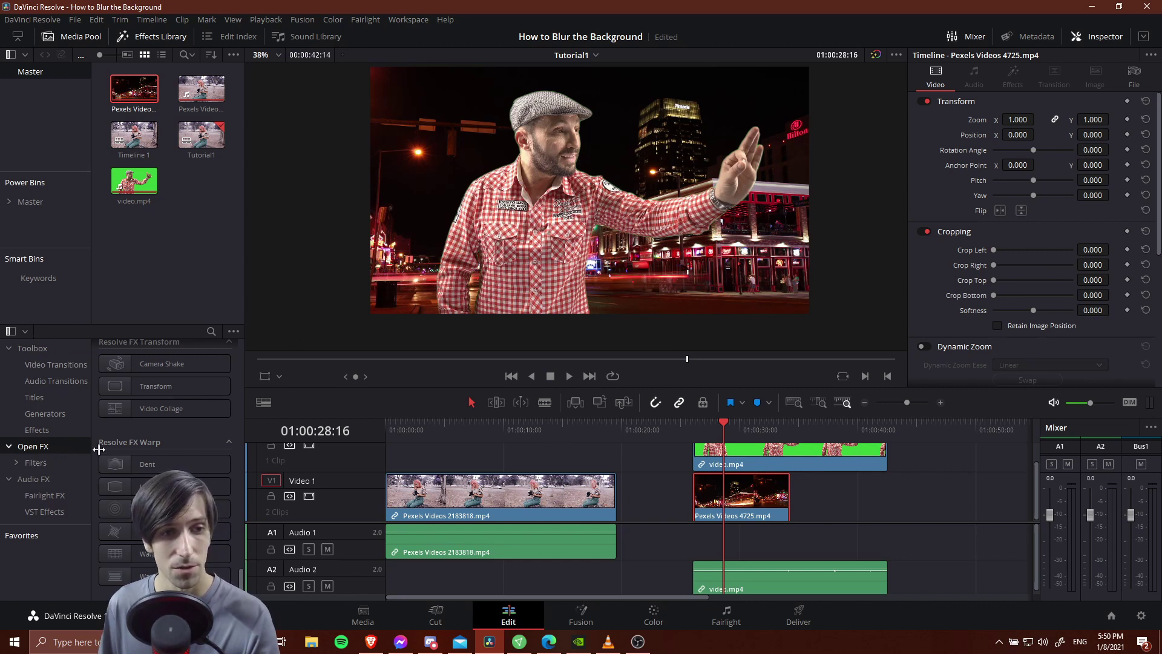
{"action": "scroll", "coordinate": [216, 351], "scroll_direction": "up", "scroll_amount": 10}
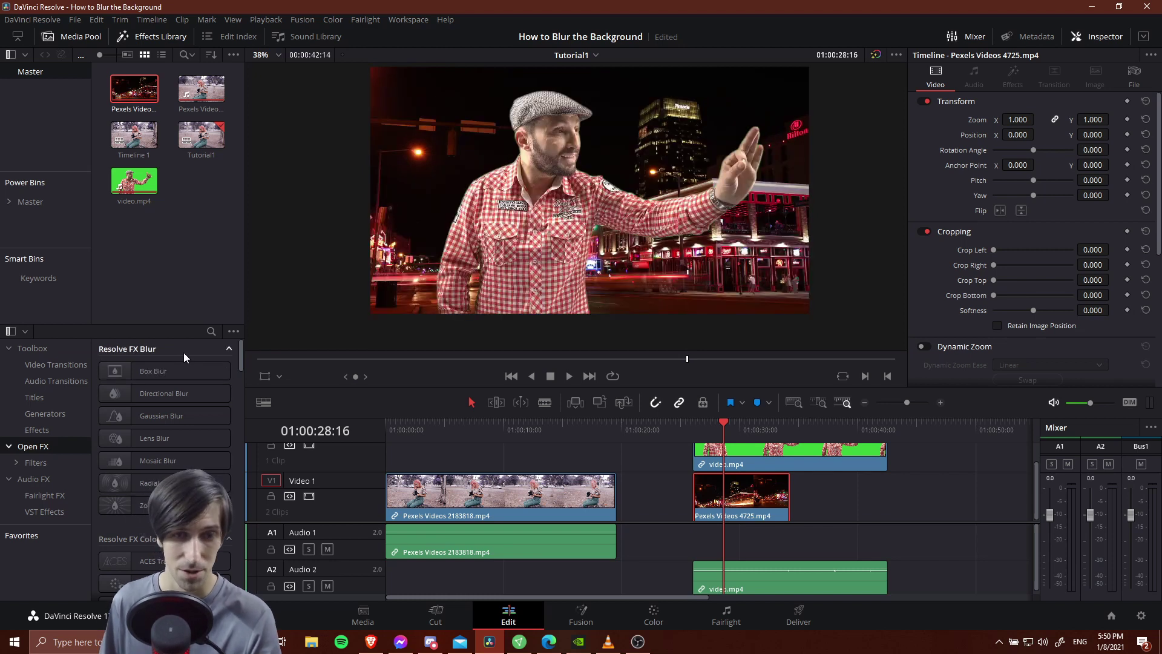
{"action": "left_click", "coordinate": [185, 372]}
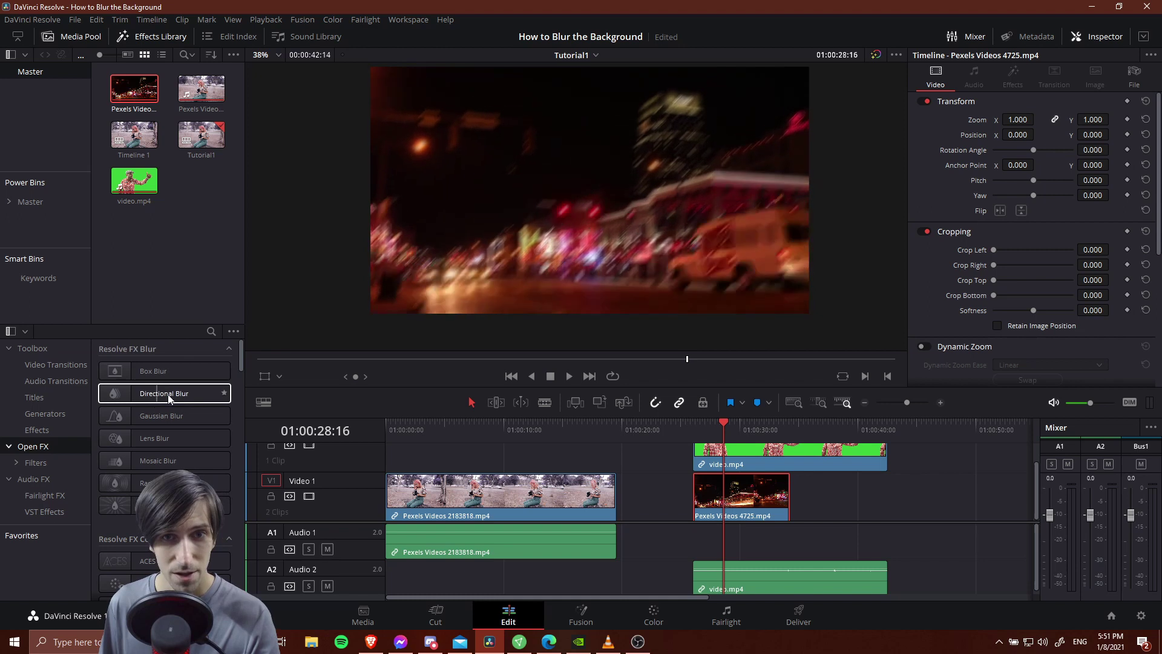
{"action": "left_click_drag", "start_coordinate": [190, 417], "coordinate": [741, 493]}
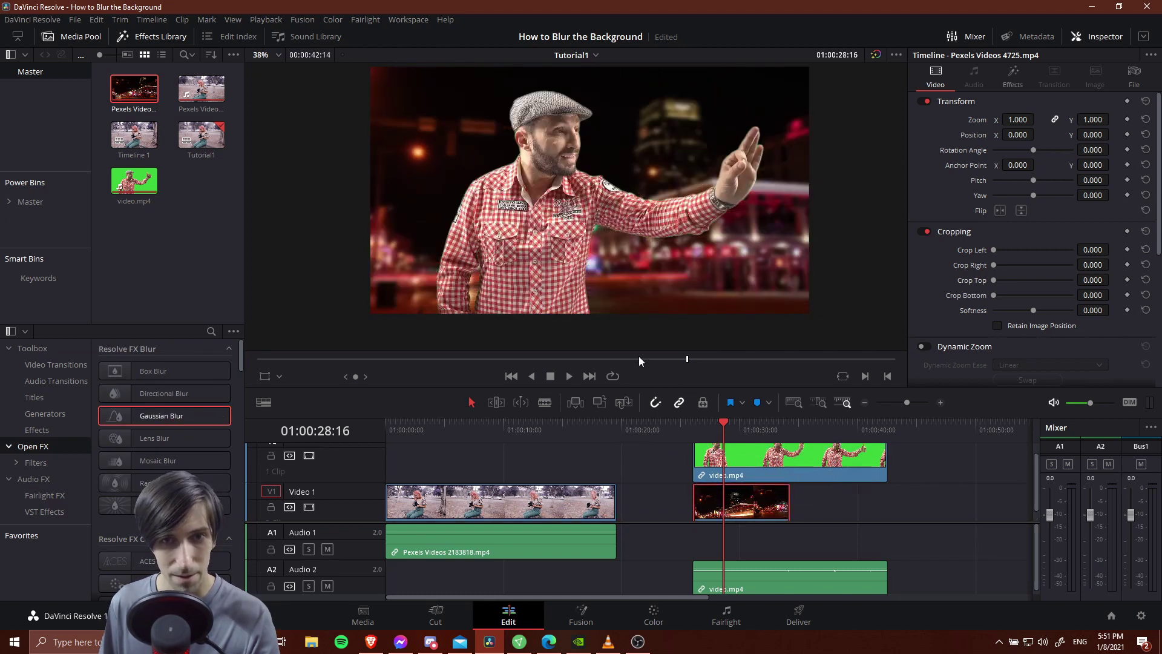
{"action": "left_click", "coordinate": [638, 357]}
{"action": "left_click", "coordinate": [569, 376]}
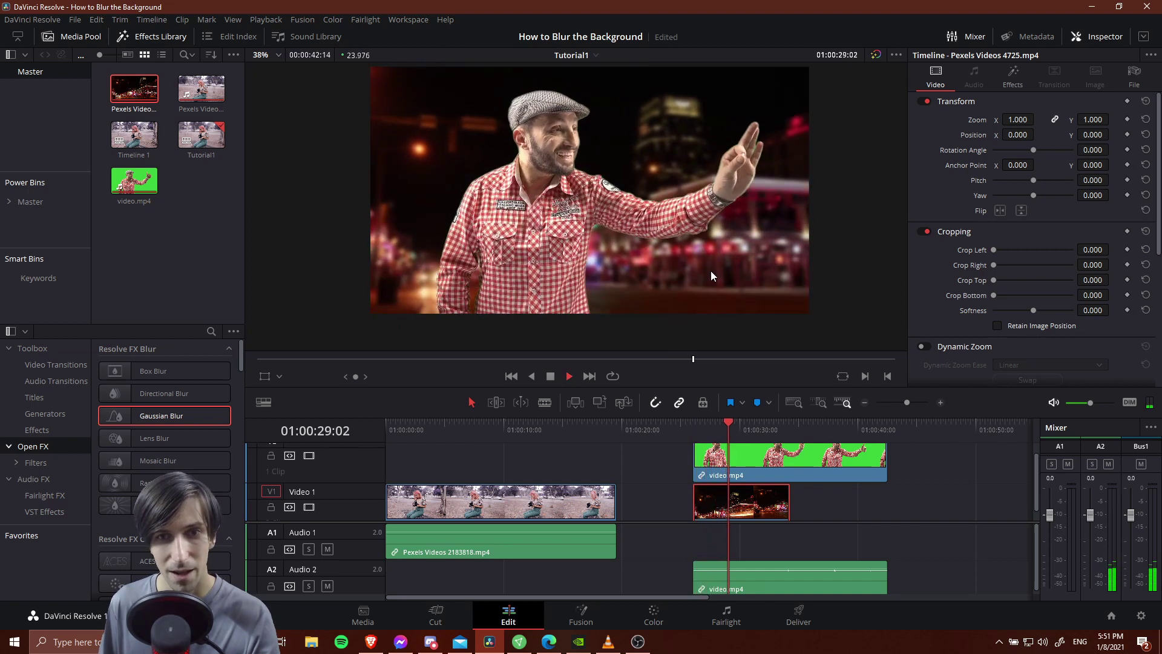
{"action": "left_click", "coordinate": [549, 377]}
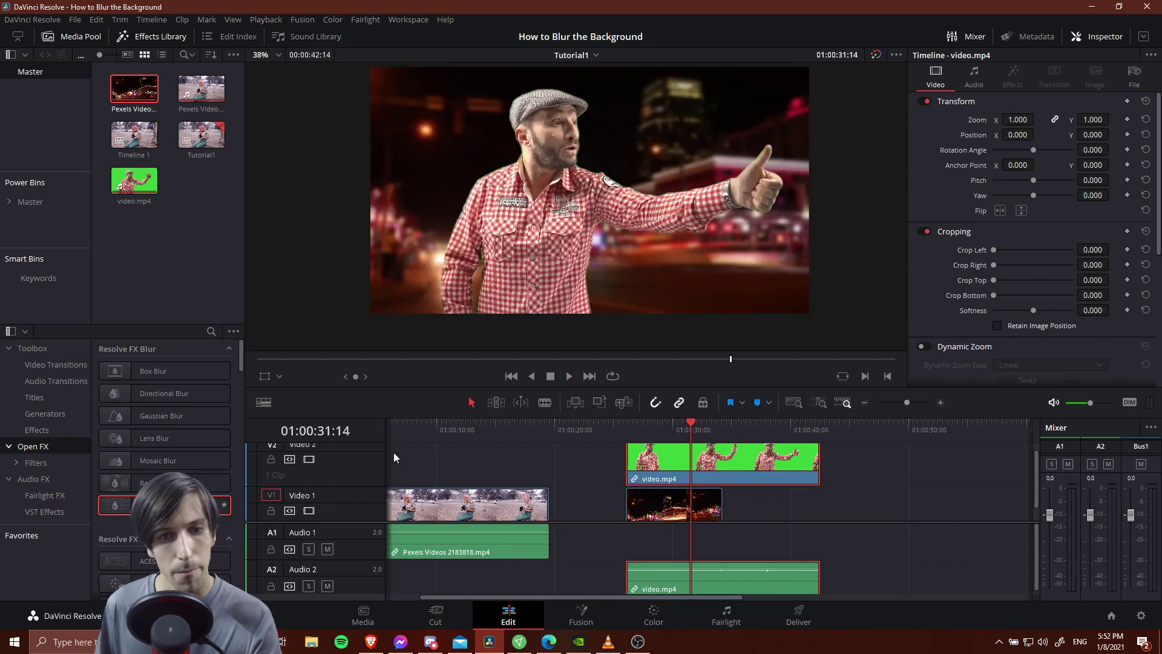
- Append the Pexels woman clip to the end of Video 1
{"action": "left_click", "coordinate": [482, 511]}
{"action": "left_click_drag", "start_coordinate": [517, 431], "coordinate": [483, 451]}
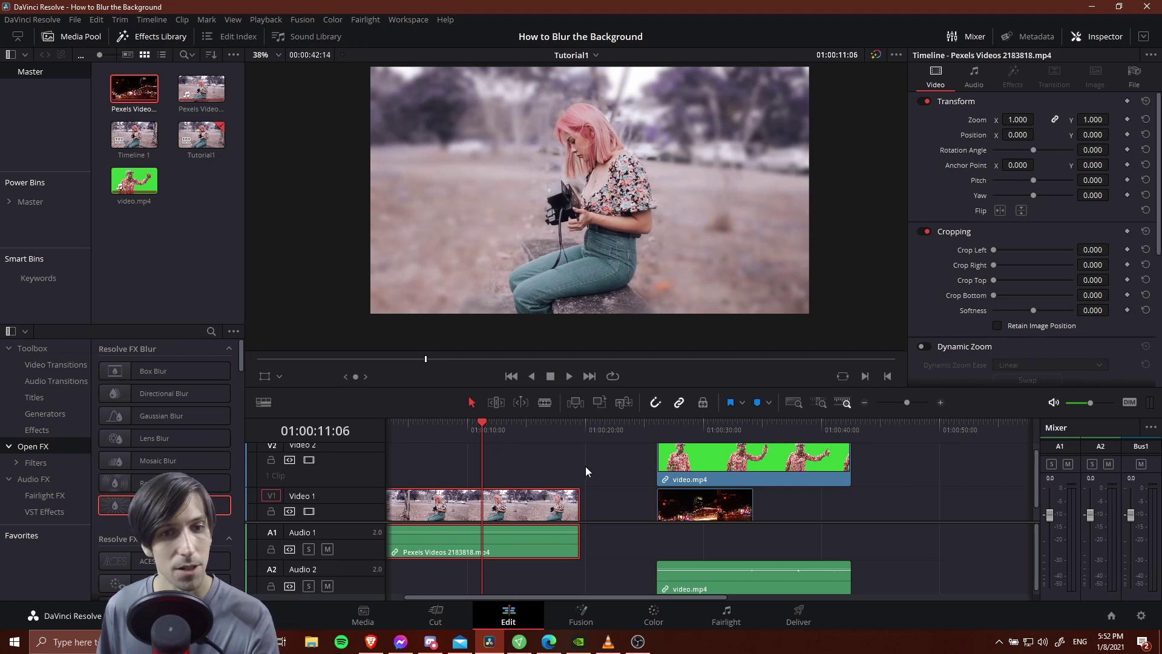
{"action": "left_click_drag", "start_coordinate": [201, 89], "coordinate": [964, 480]}
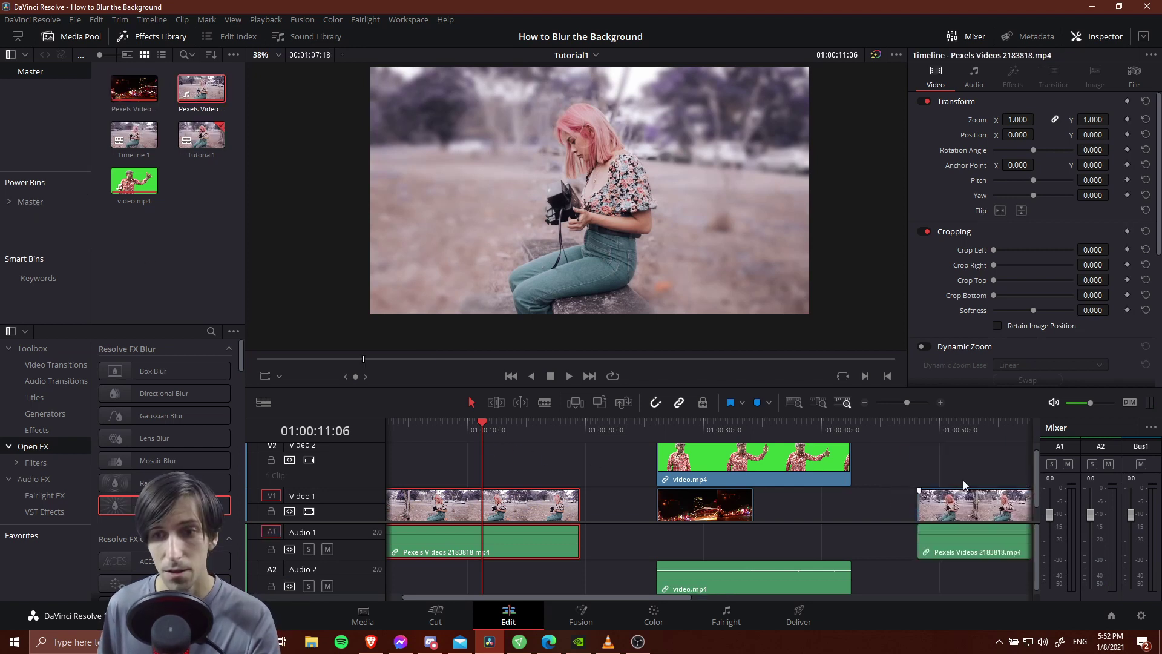
{"action": "scroll", "coordinate": [866, 476], "scroll_direction": "right", "scroll_amount": 3}
{"action": "scroll", "coordinate": [817, 476], "scroll_direction": "right", "scroll_amount": 5}
{"action": "left_click_drag", "start_coordinate": [579, 435], "coordinate": [622, 435]}
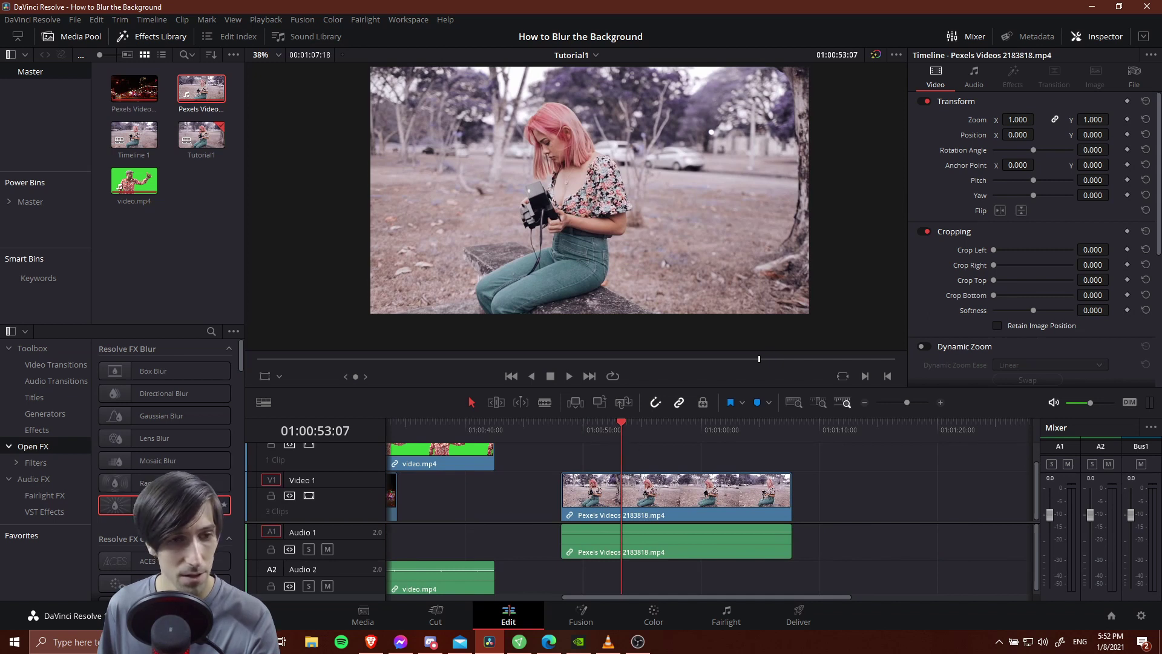
- Apply Zoom Blur to the woman clip with amount 0.400 and Center Exclusion 0.155
{"action": "left_click_drag", "start_coordinate": [164, 483], "coordinate": [690, 502]}
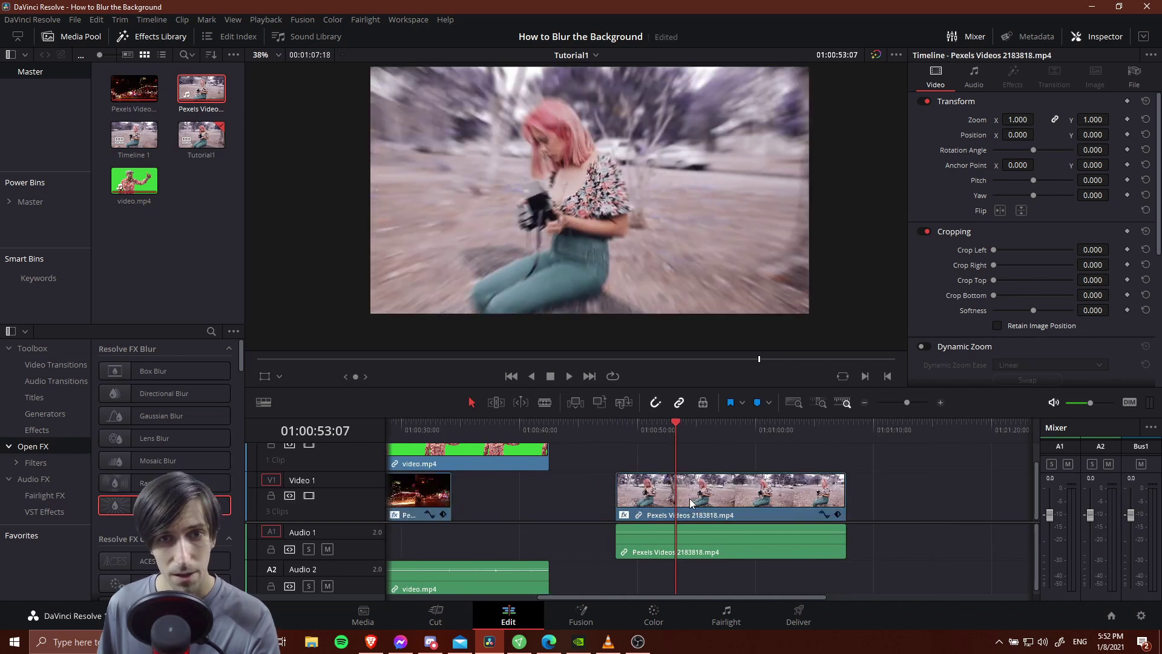
{"action": "left_click", "coordinate": [1003, 81]}
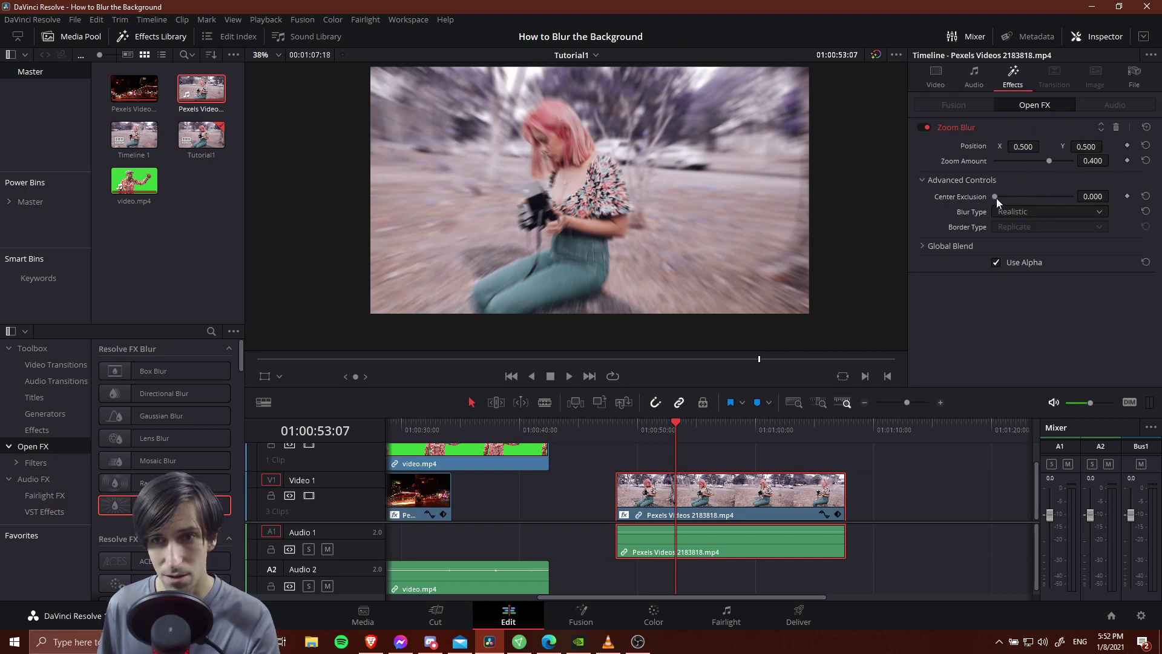
{"action": "left_click_drag", "start_coordinate": [997, 198], "coordinate": [1006, 199]}
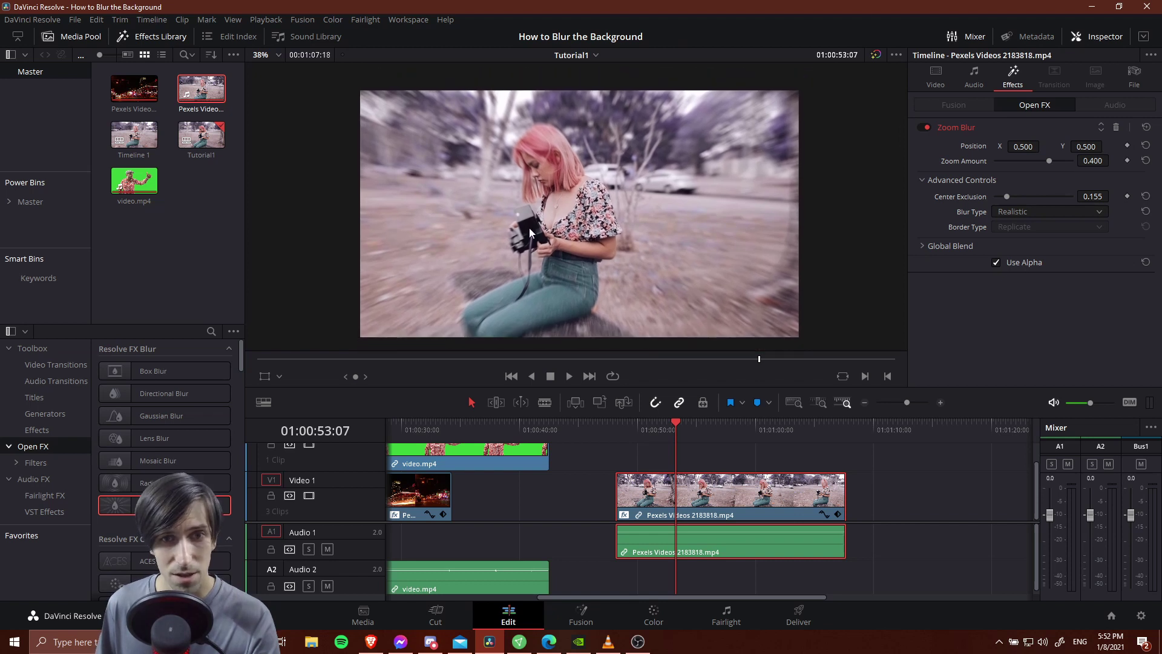
- Show the Open FX Overlay, centre the blur on her at X 0.448, Y 0.564, and set Center Exclusion to 0.326
{"action": "left_click", "coordinate": [280, 377]}
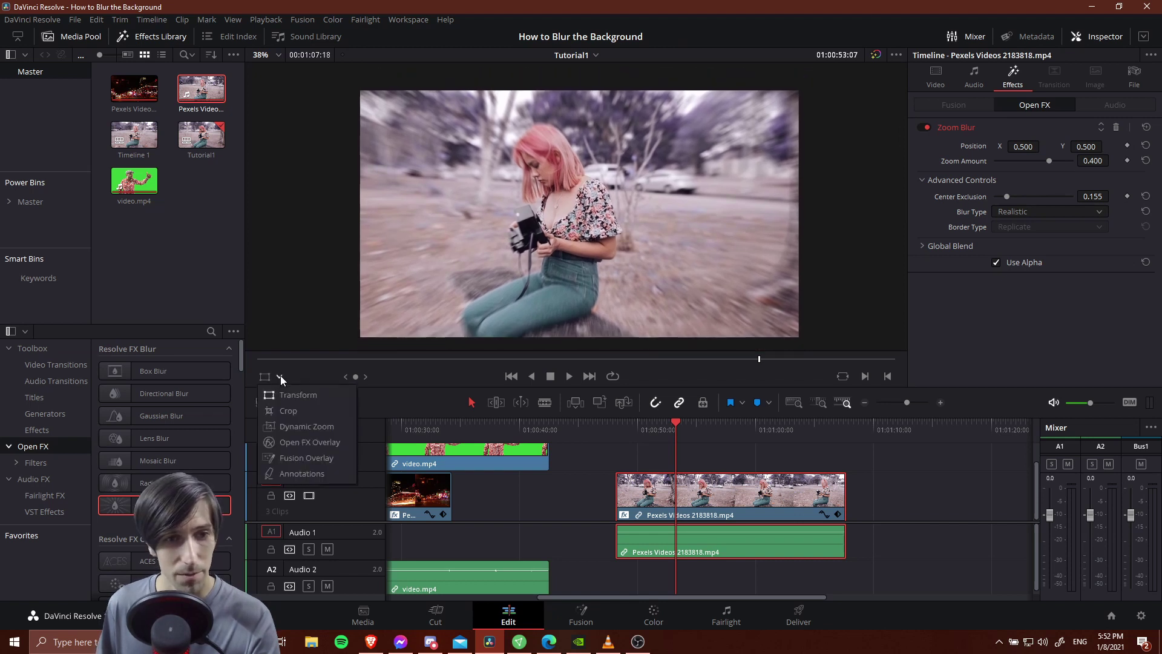
{"action": "left_click", "coordinate": [311, 441]}
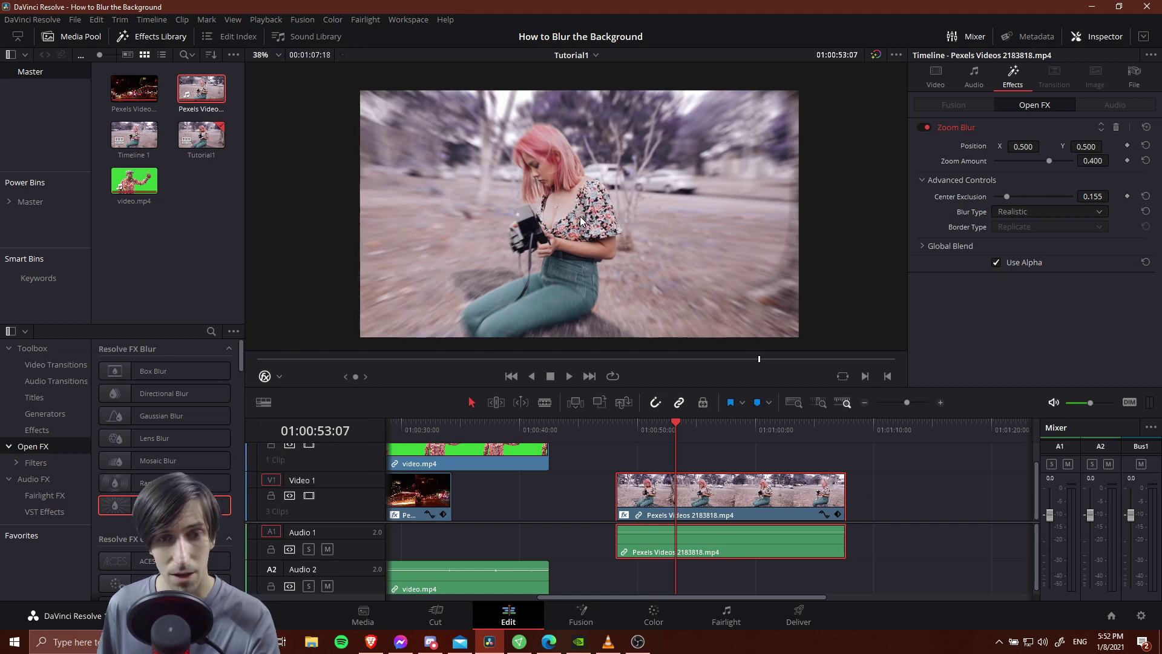
{"action": "left_click_drag", "start_coordinate": [580, 221], "coordinate": [557, 199]}
{"action": "left_click_drag", "start_coordinate": [1006, 197], "coordinate": [1021, 197]}
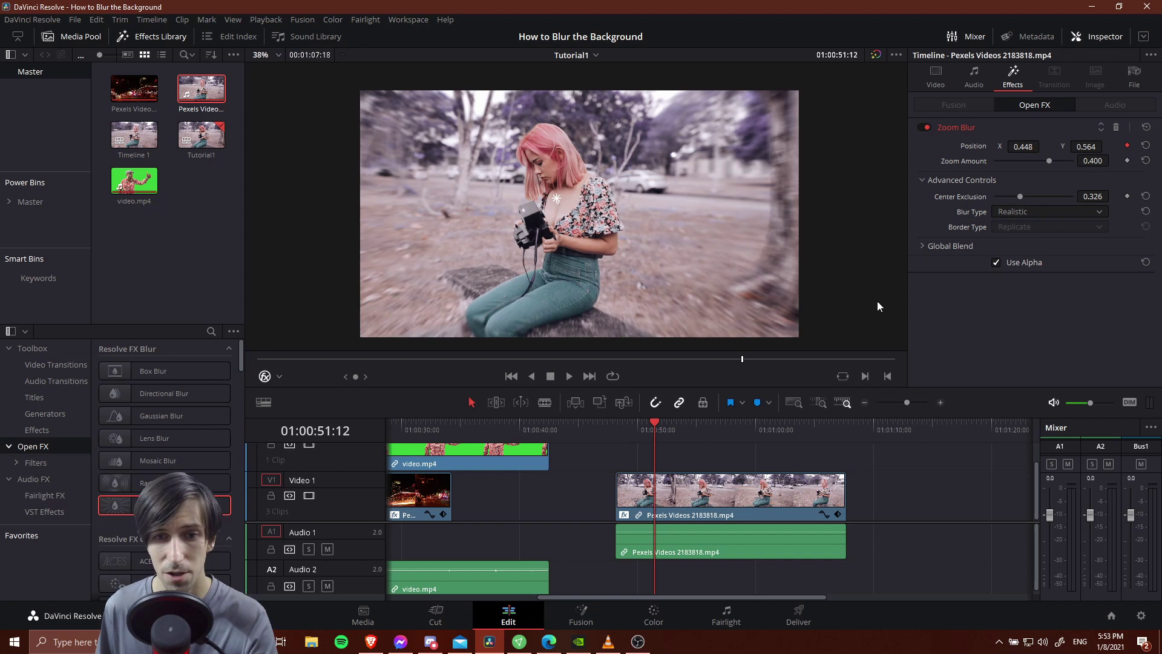
- Keyframe the blur centre on the woman at the clip start and at a later frame
{"action": "left_click", "coordinate": [648, 428]}
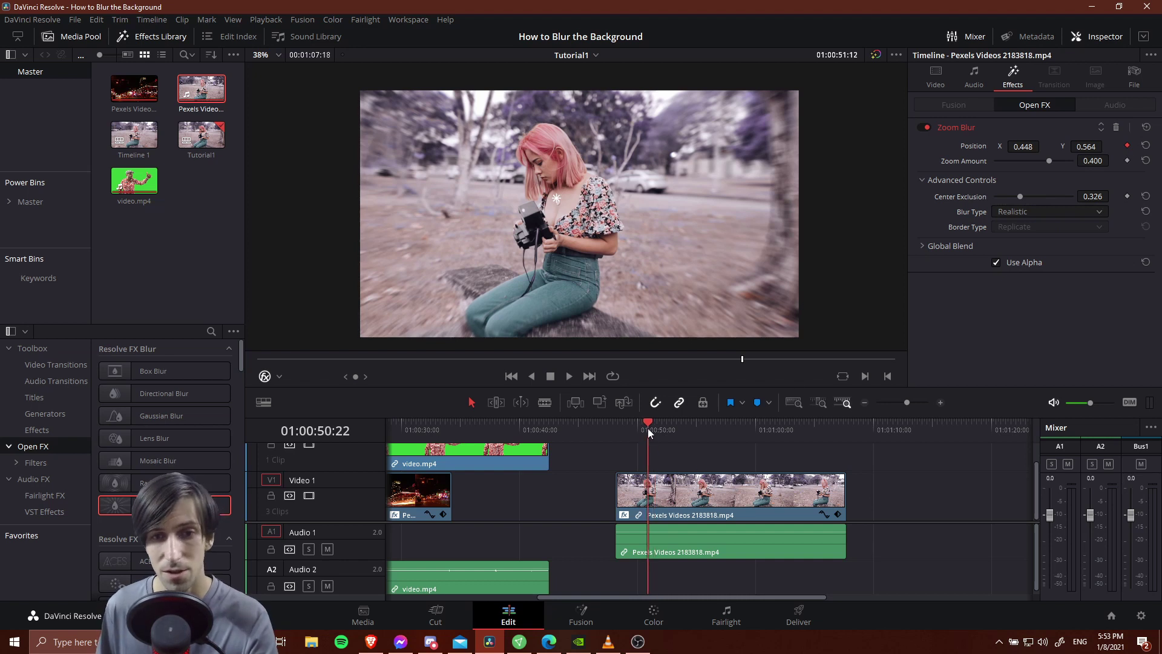
{"action": "left_click_drag", "start_coordinate": [647, 427], "coordinate": [620, 426]}
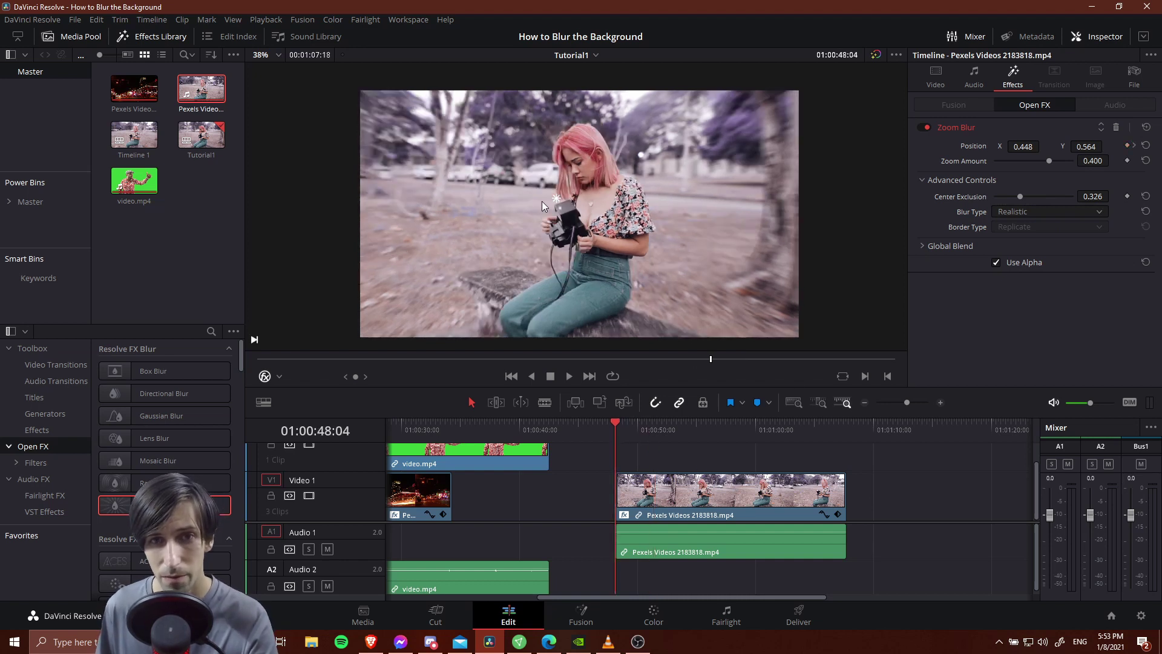
{"action": "left_click_drag", "start_coordinate": [554, 198], "coordinate": [589, 189]}
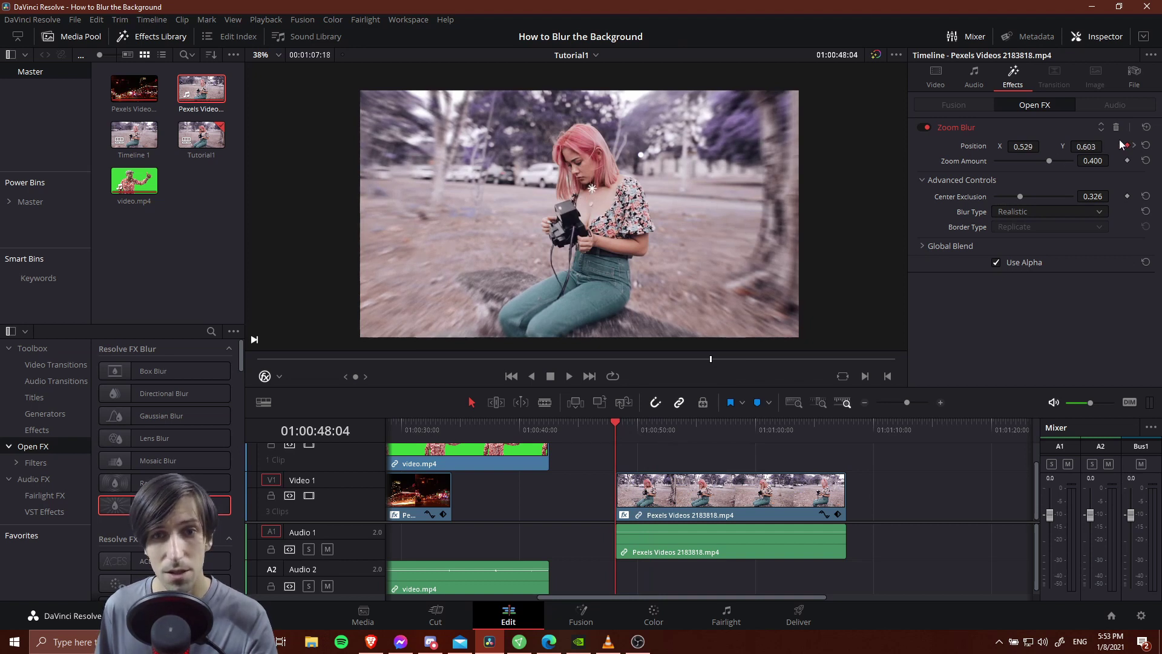
{"action": "left_click_drag", "start_coordinate": [678, 427], "coordinate": [725, 427]}
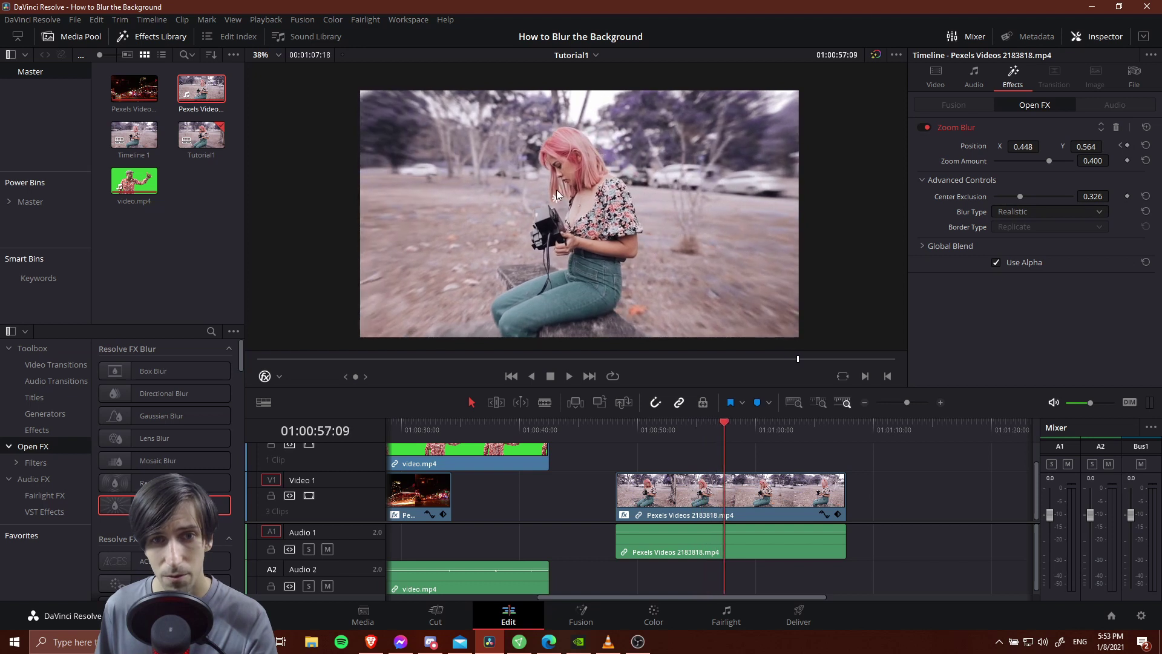
{"action": "left_click_drag", "start_coordinate": [557, 199], "coordinate": [583, 192]}
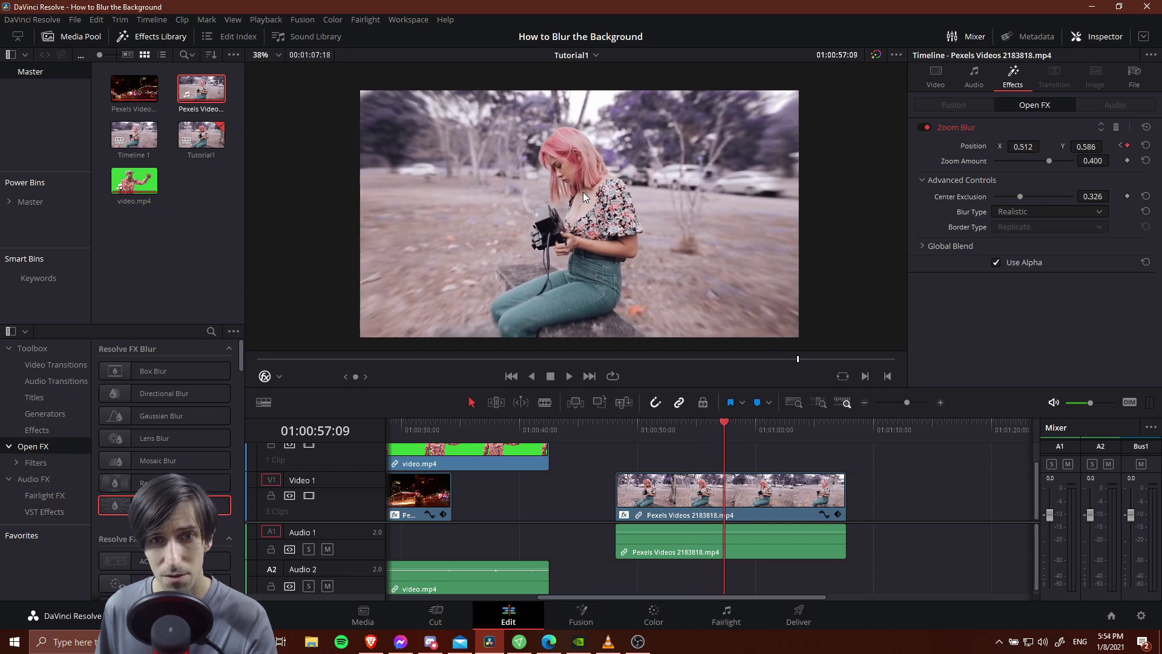
{"action": "left_click", "coordinate": [279, 376]}
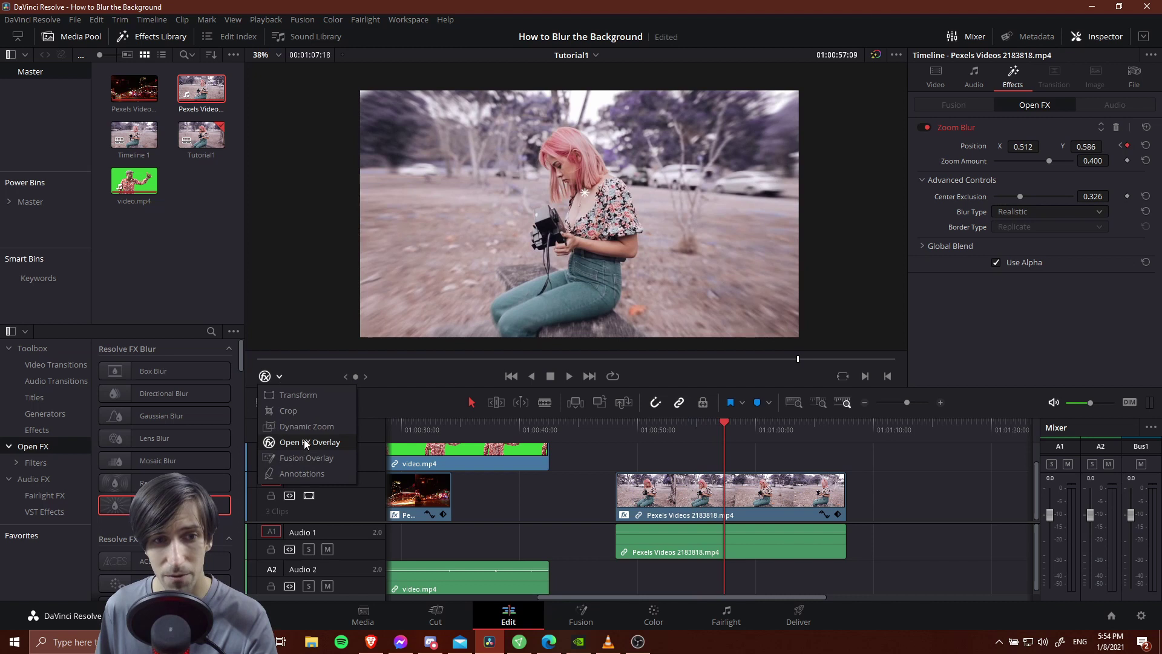
{"action": "left_click", "coordinate": [279, 378]}
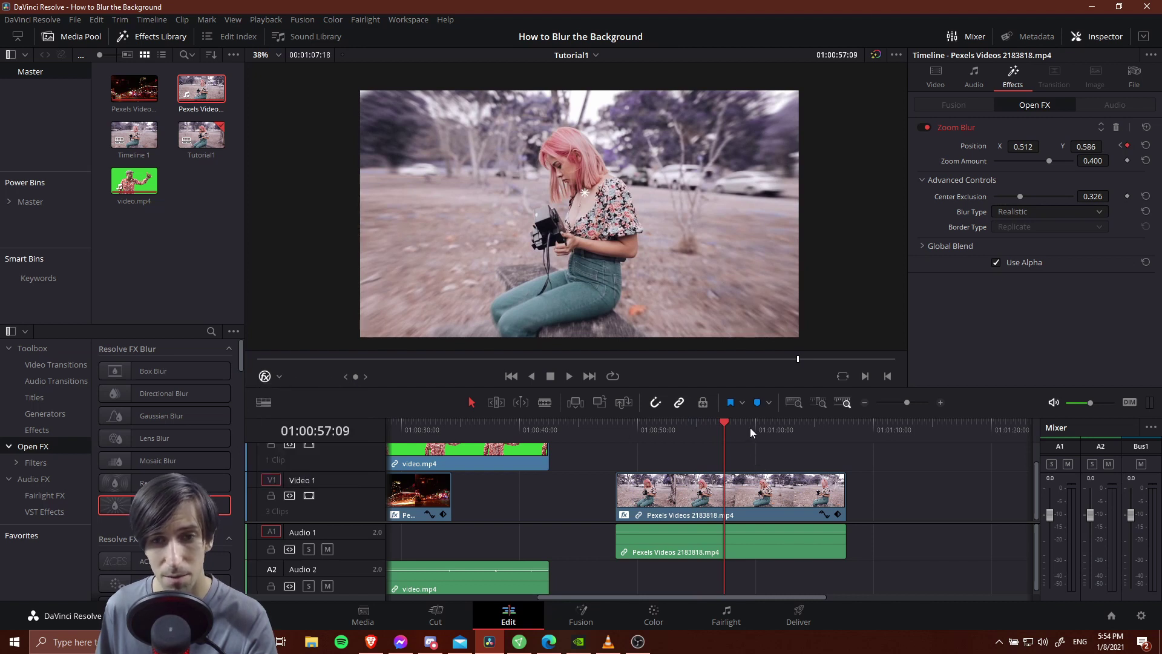
- Add further centre keyframes following her along the clip, ending at X 0.529, Y 0.603
{"action": "left_click_drag", "start_coordinate": [750, 427], "coordinate": [801, 420]}
{"action": "key", "text": "["}
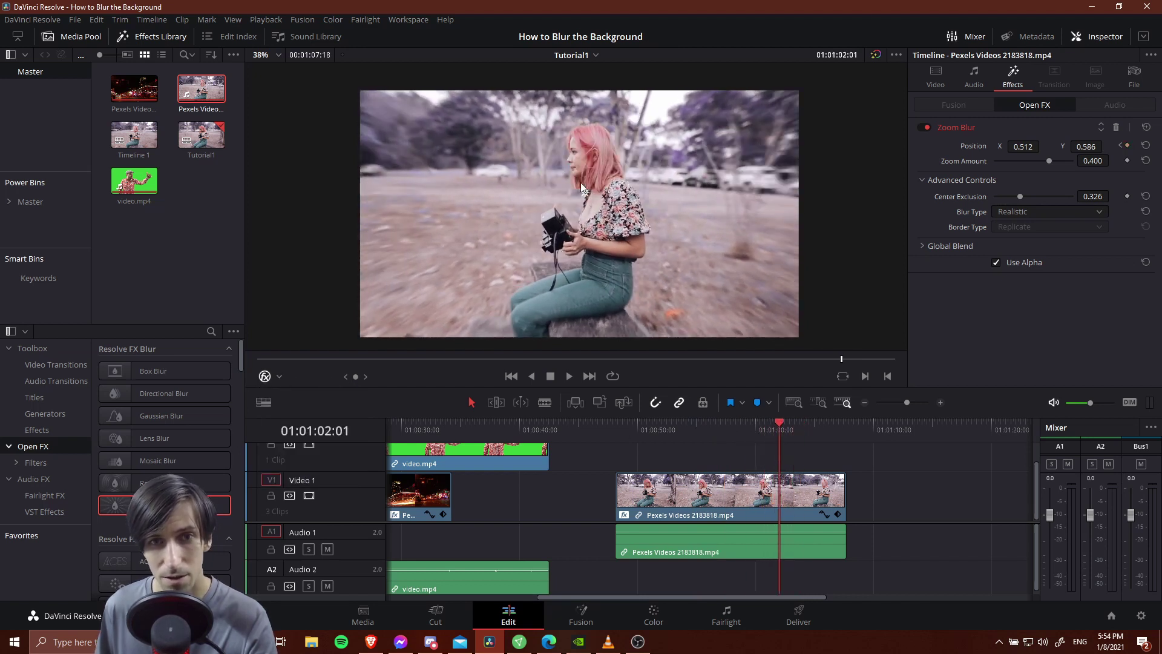
{"action": "left_click_drag", "start_coordinate": [584, 194], "coordinate": [600, 193]}
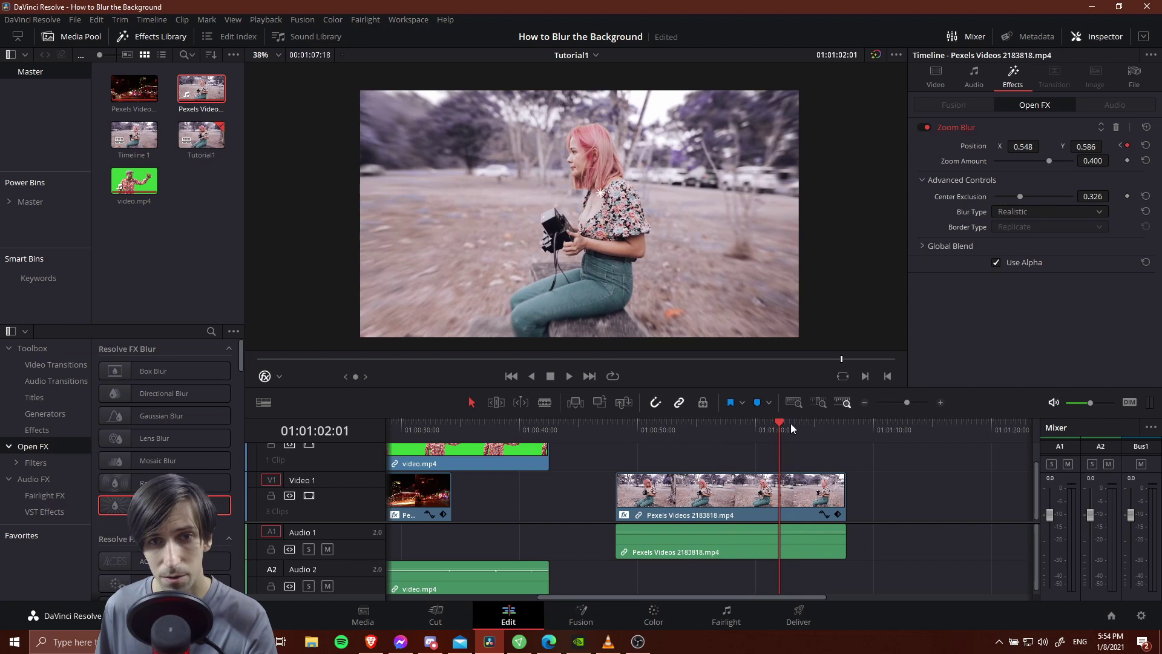
{"action": "left_click_drag", "start_coordinate": [790, 429], "coordinate": [820, 426]}
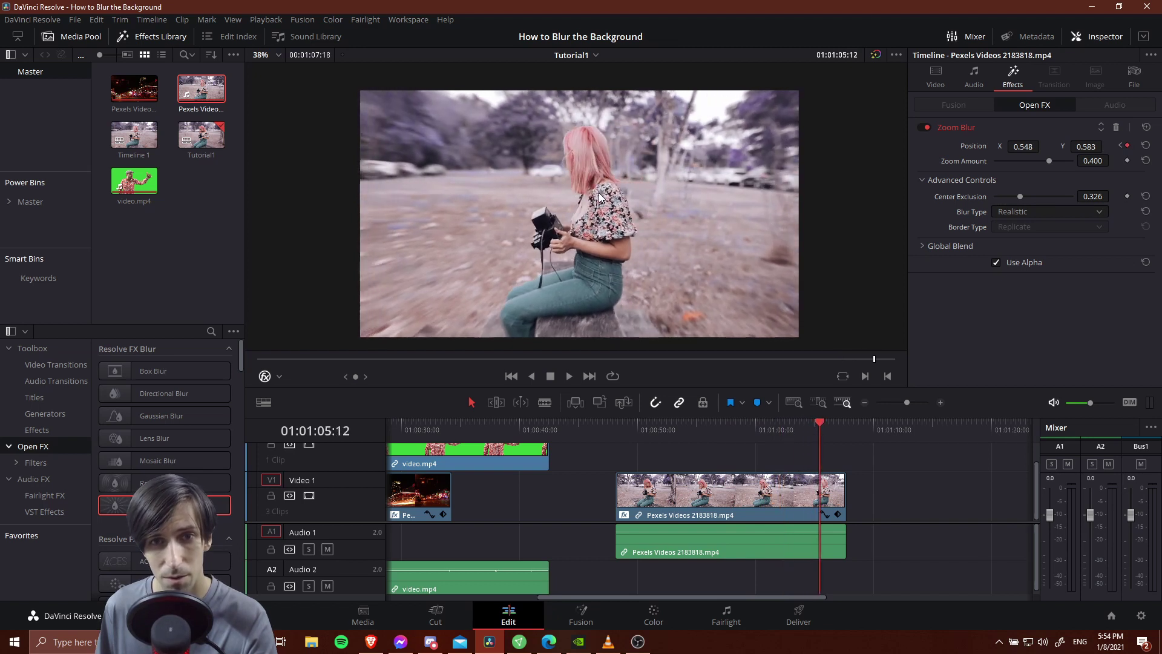
{"action": "left_click_drag", "start_coordinate": [599, 196], "coordinate": [591, 203]}
{"action": "left_click_drag", "start_coordinate": [843, 427], "coordinate": [845, 423]}
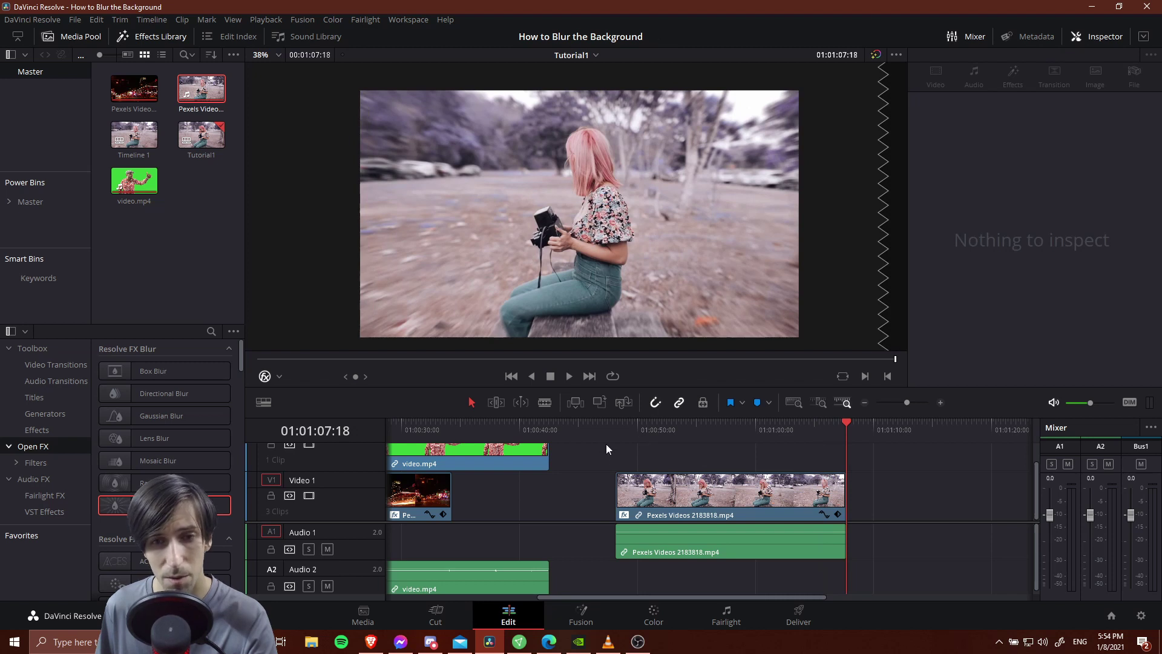
{"action": "left_click", "coordinate": [610, 429]}
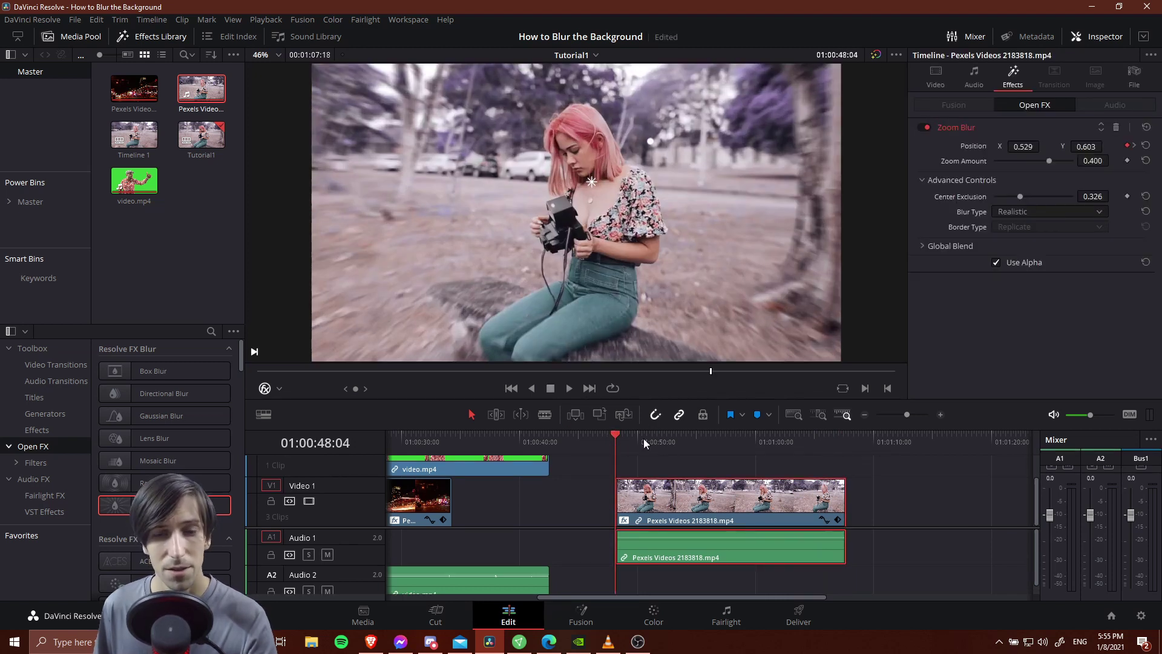
- Play the woman clip and lower the Zoom Blur amount to 0.225
{"action": "left_click", "coordinate": [568, 394]}
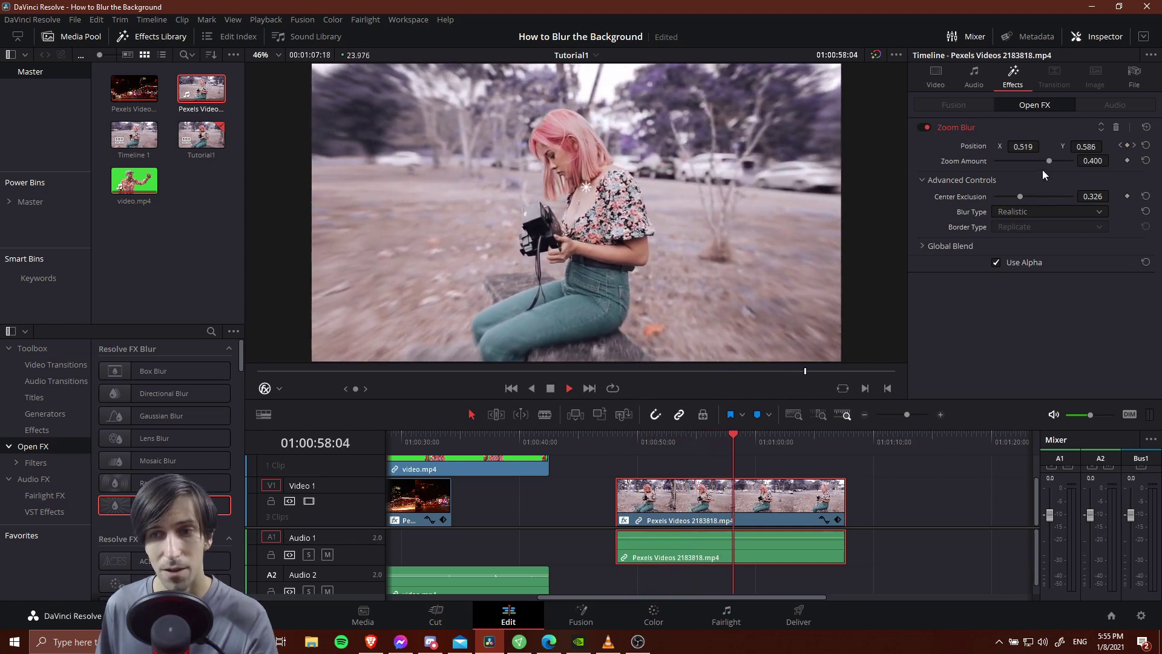
{"action": "left_click_drag", "start_coordinate": [1049, 163], "coordinate": [1043, 162]}
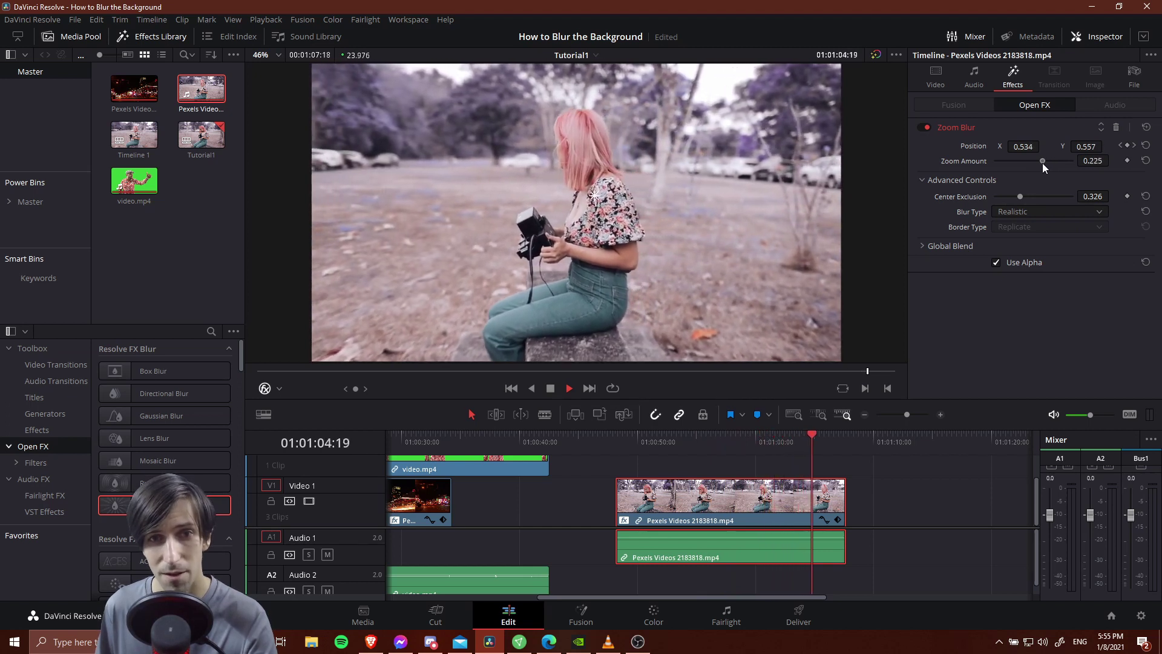
{"action": "key", "text": "space"}
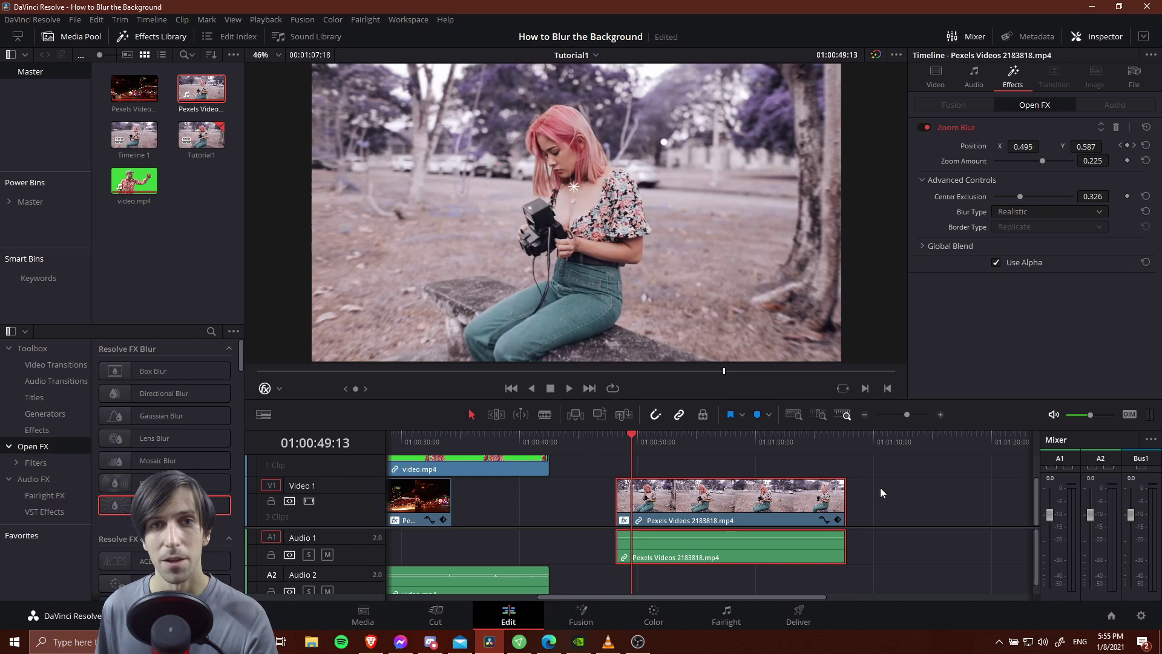